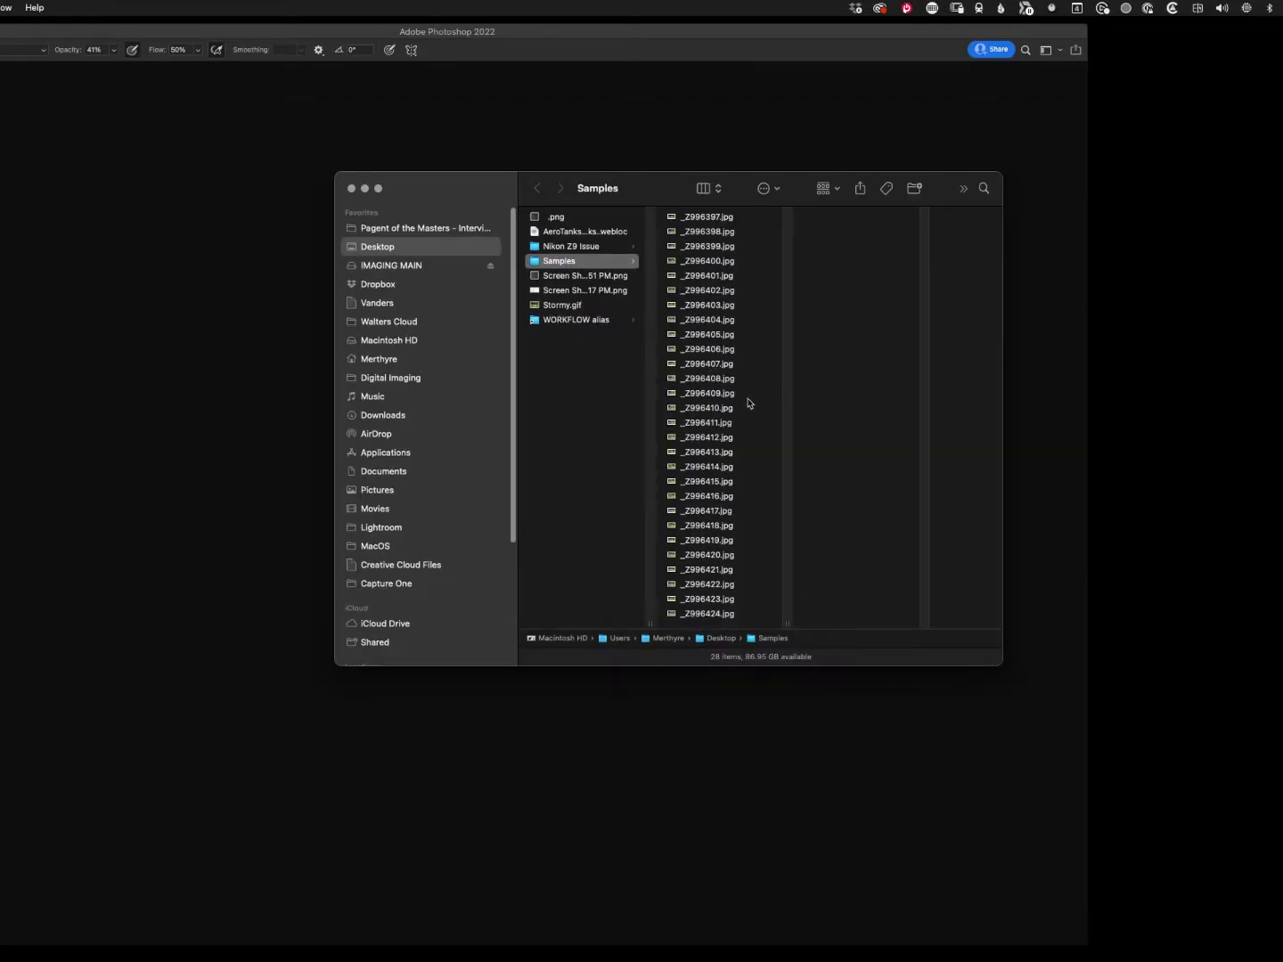
Preview the dog photos in Samples and read _Z996412.jpg's details (4000×2667, sRGB, Nikon Z 9)
left_click(709, 289)
left_click(701, 378)
left_click(702, 437)
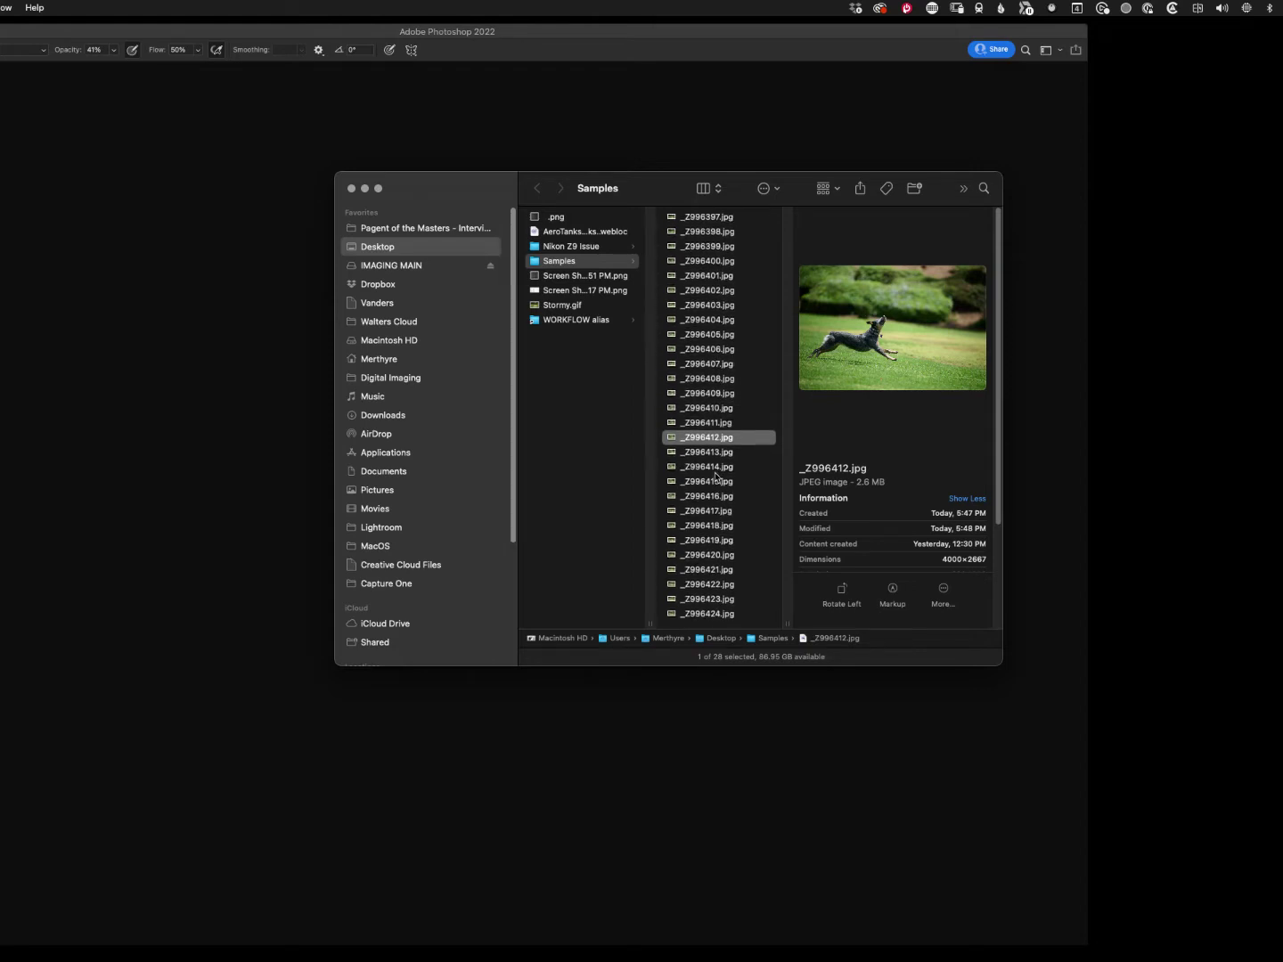
scroll(949, 494, "down", 2)
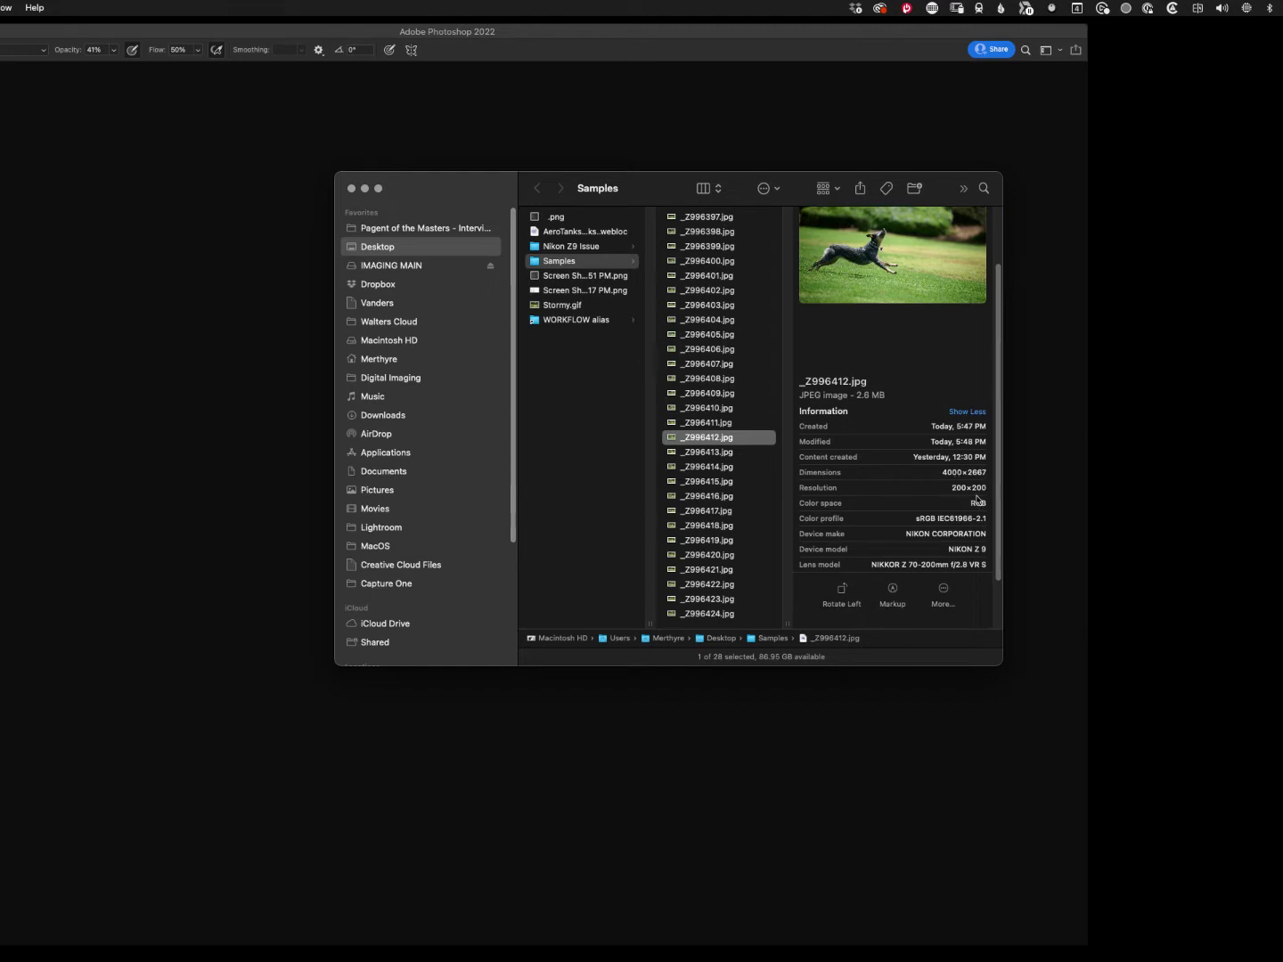
Close Finder and load all 28 Samples jpgs as layers with Load Files into Stack
left_click(352, 188)
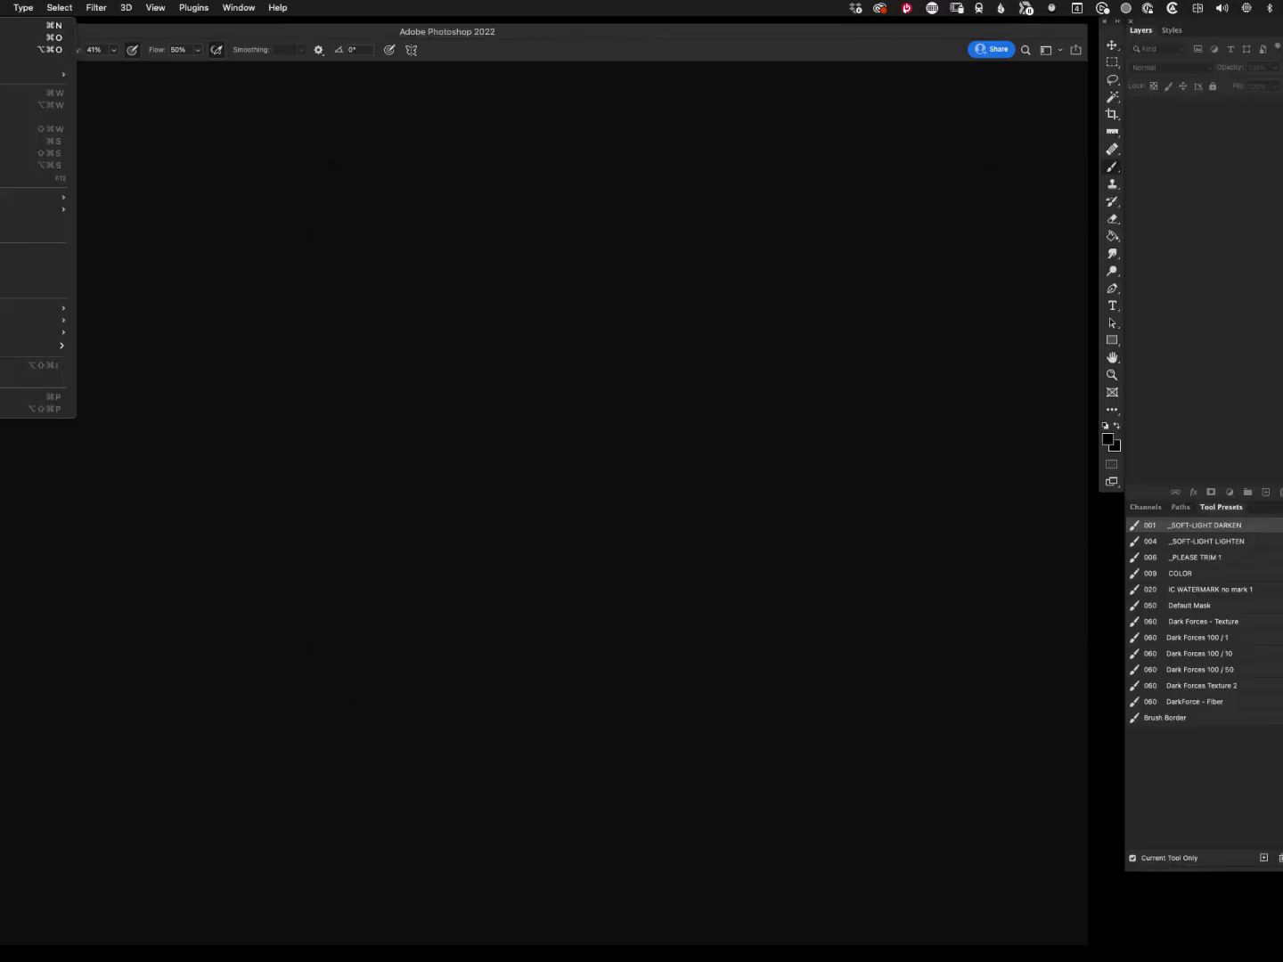
mouse_move(53, 320)
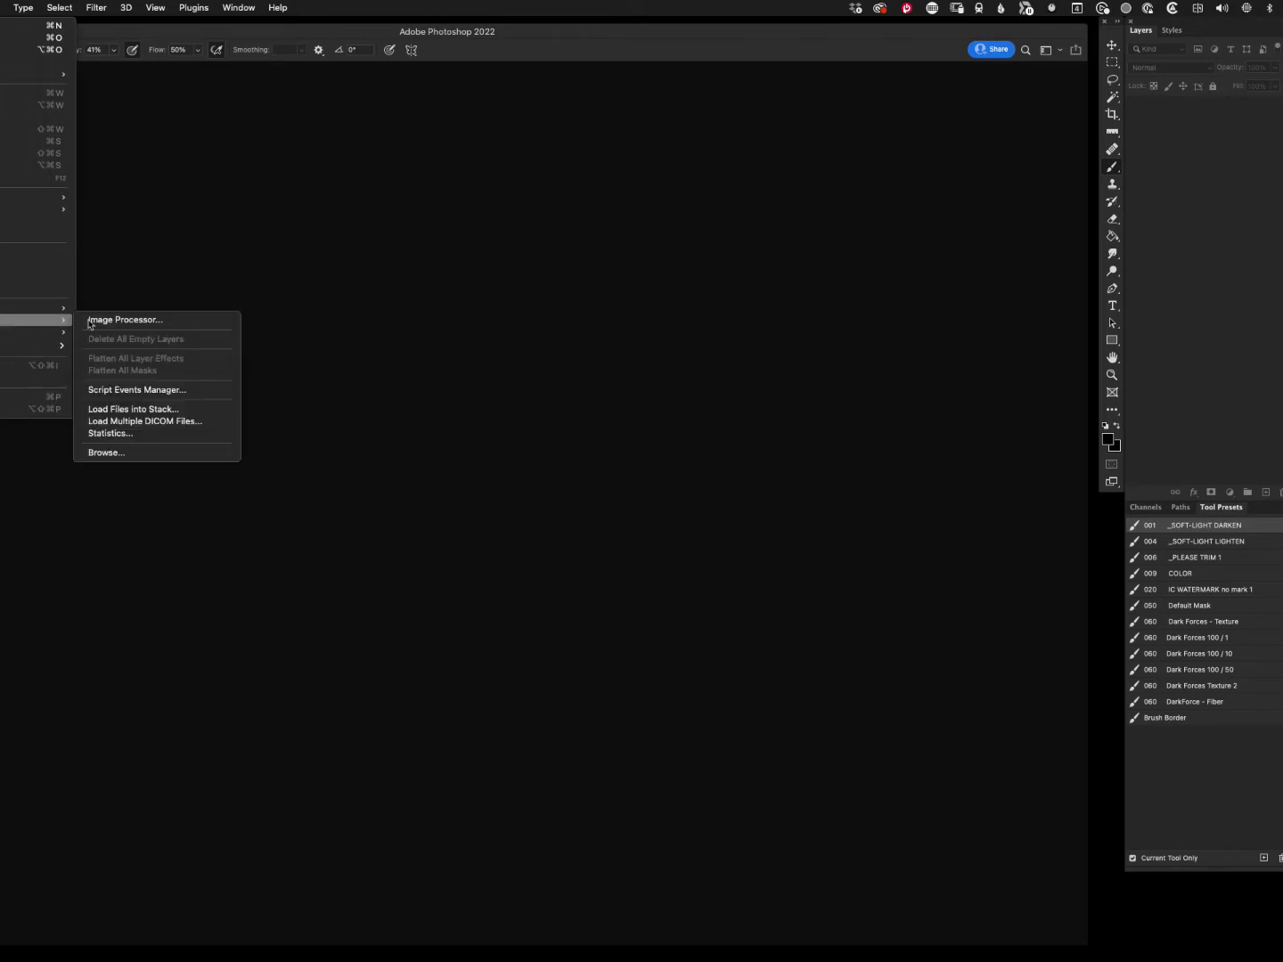
left_click(133, 410)
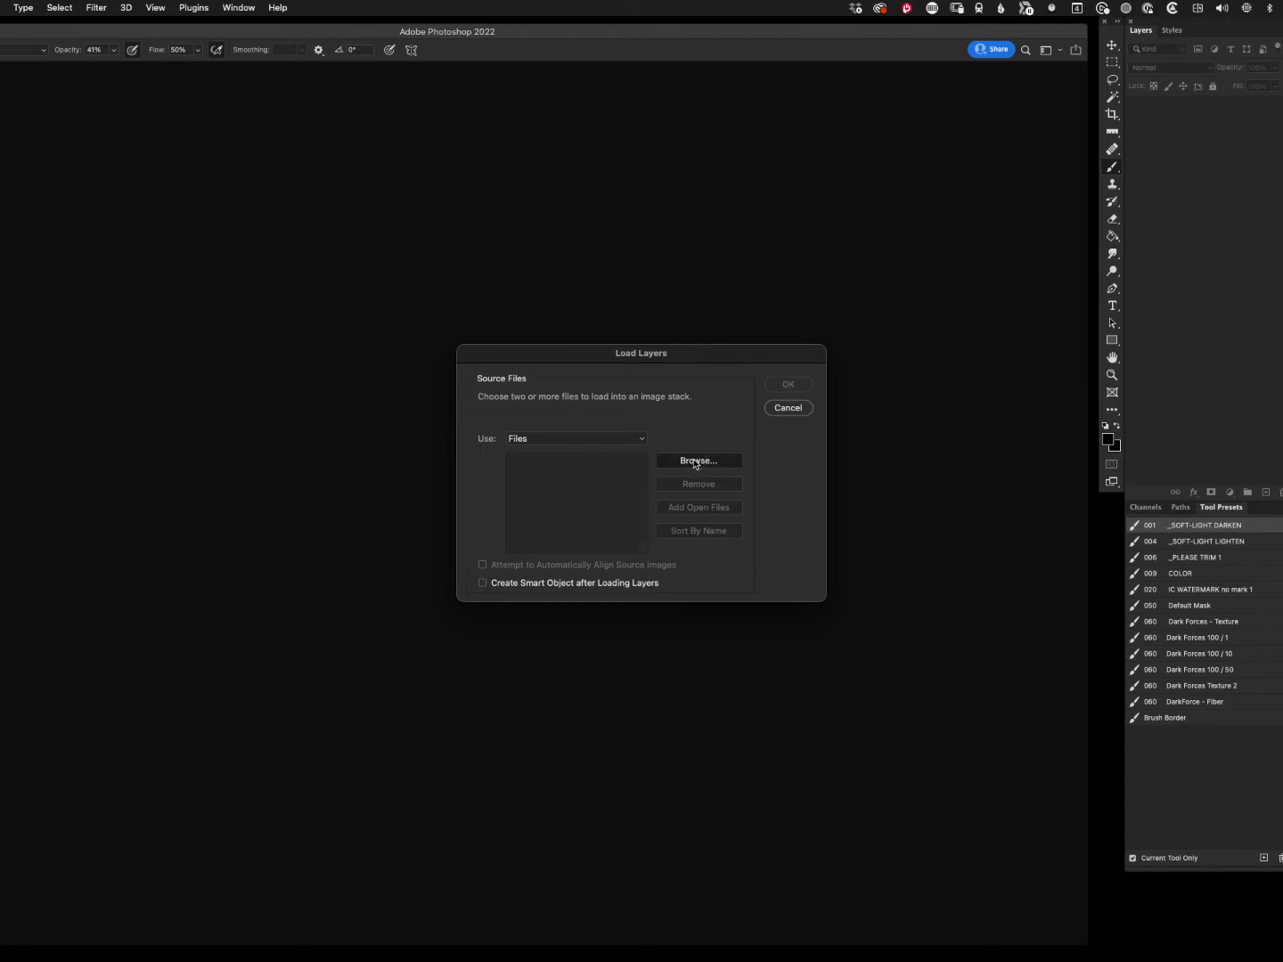
left_click(695, 462)
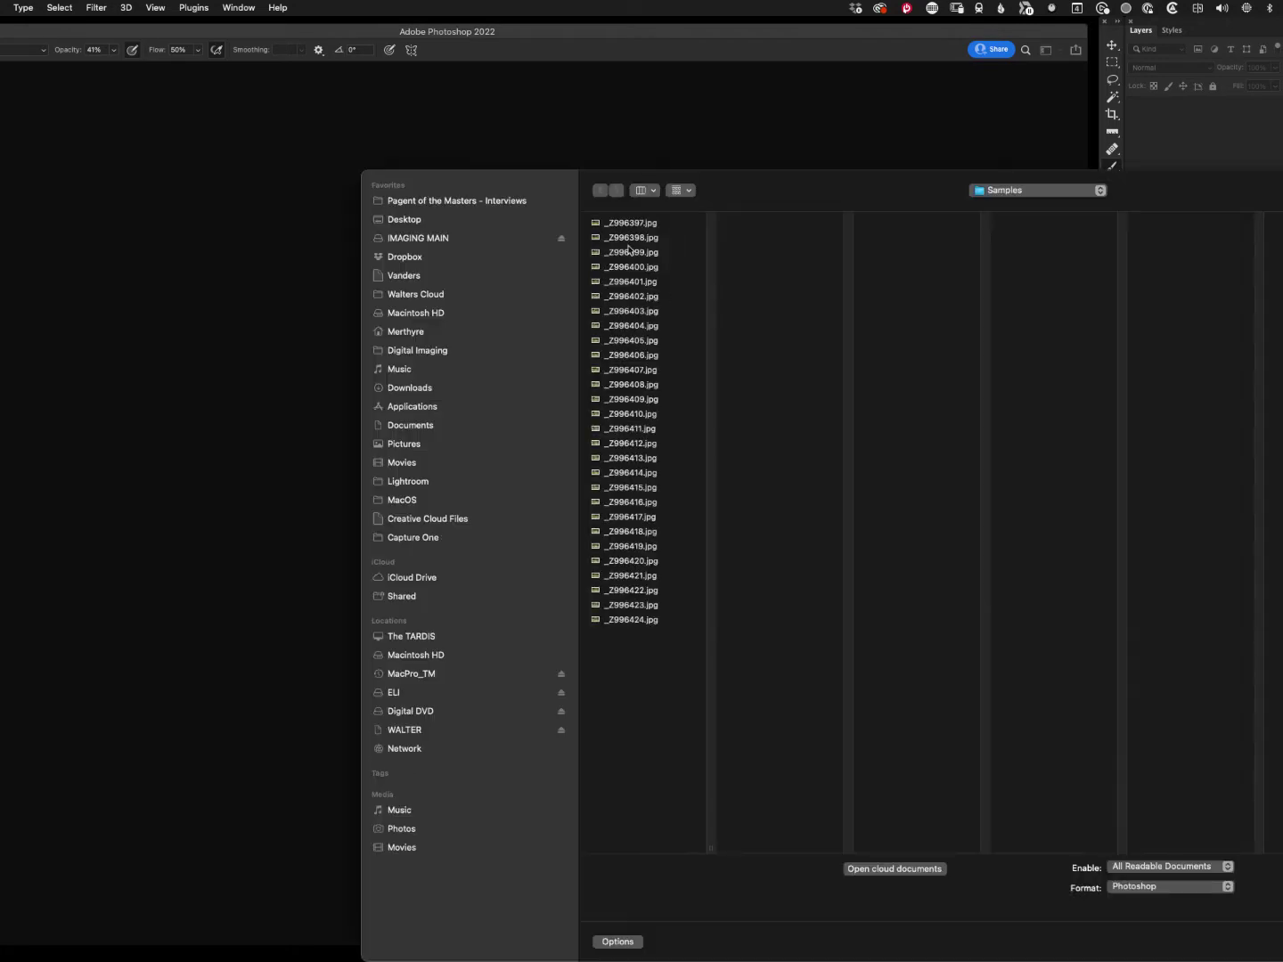
left_click_drag(657, 677, 651, 212)
key("Return")
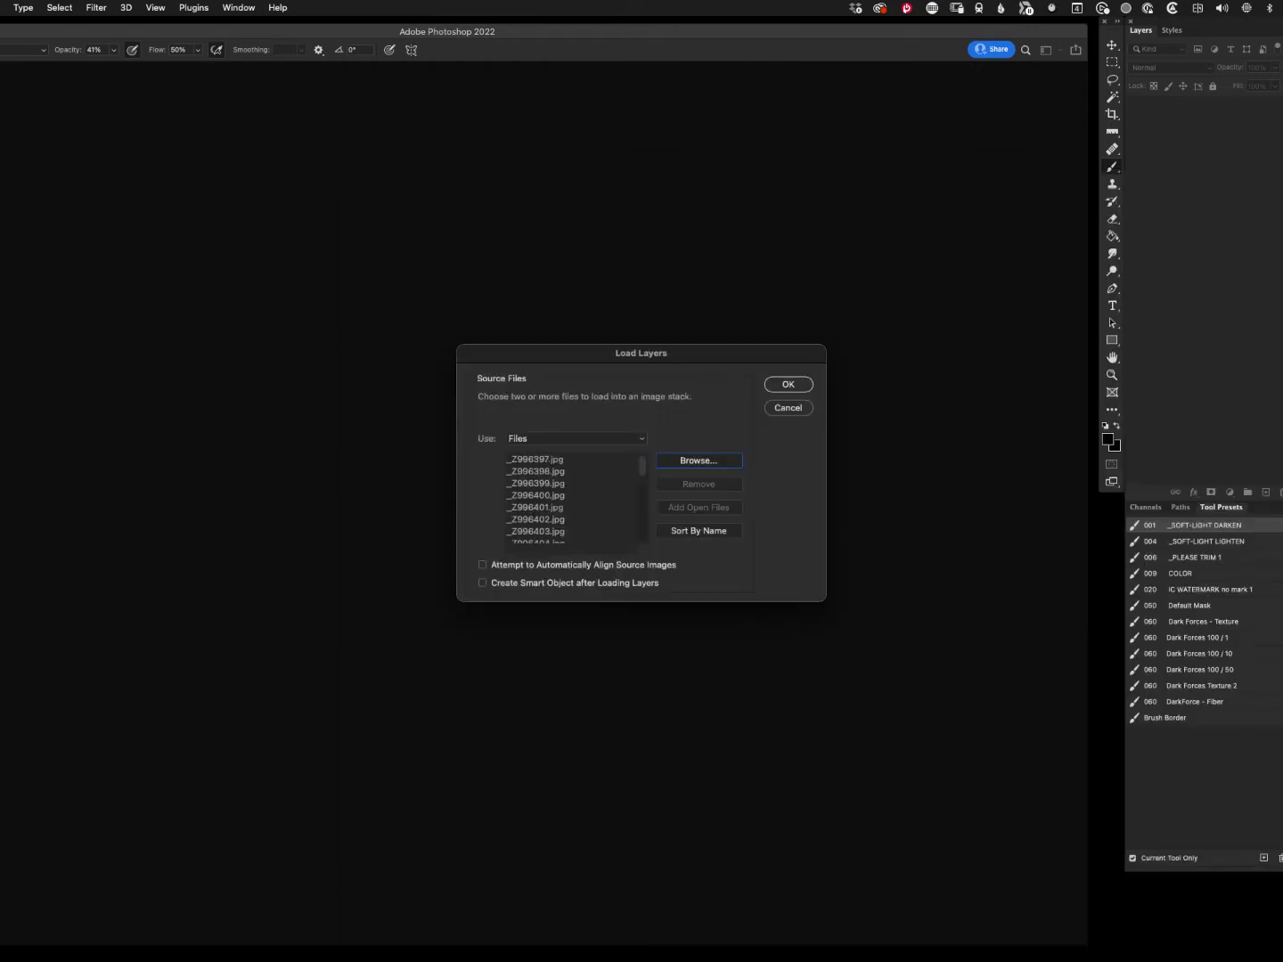
left_click(787, 384)
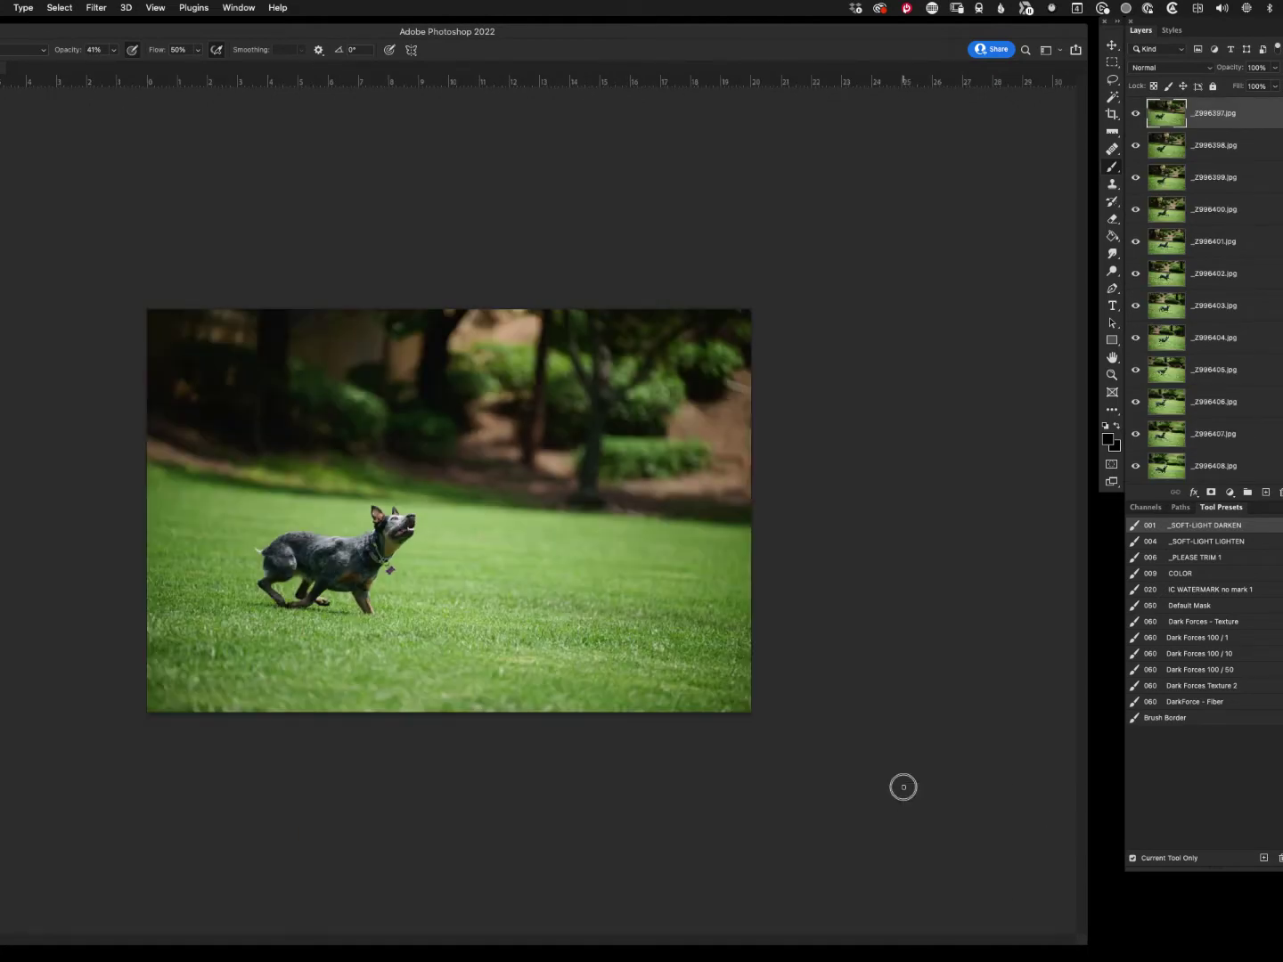
Show the Timeline panel from the Window menu and make it taller
right_click(902, 784)
left_click(895, 622)
left_click(236, 9)
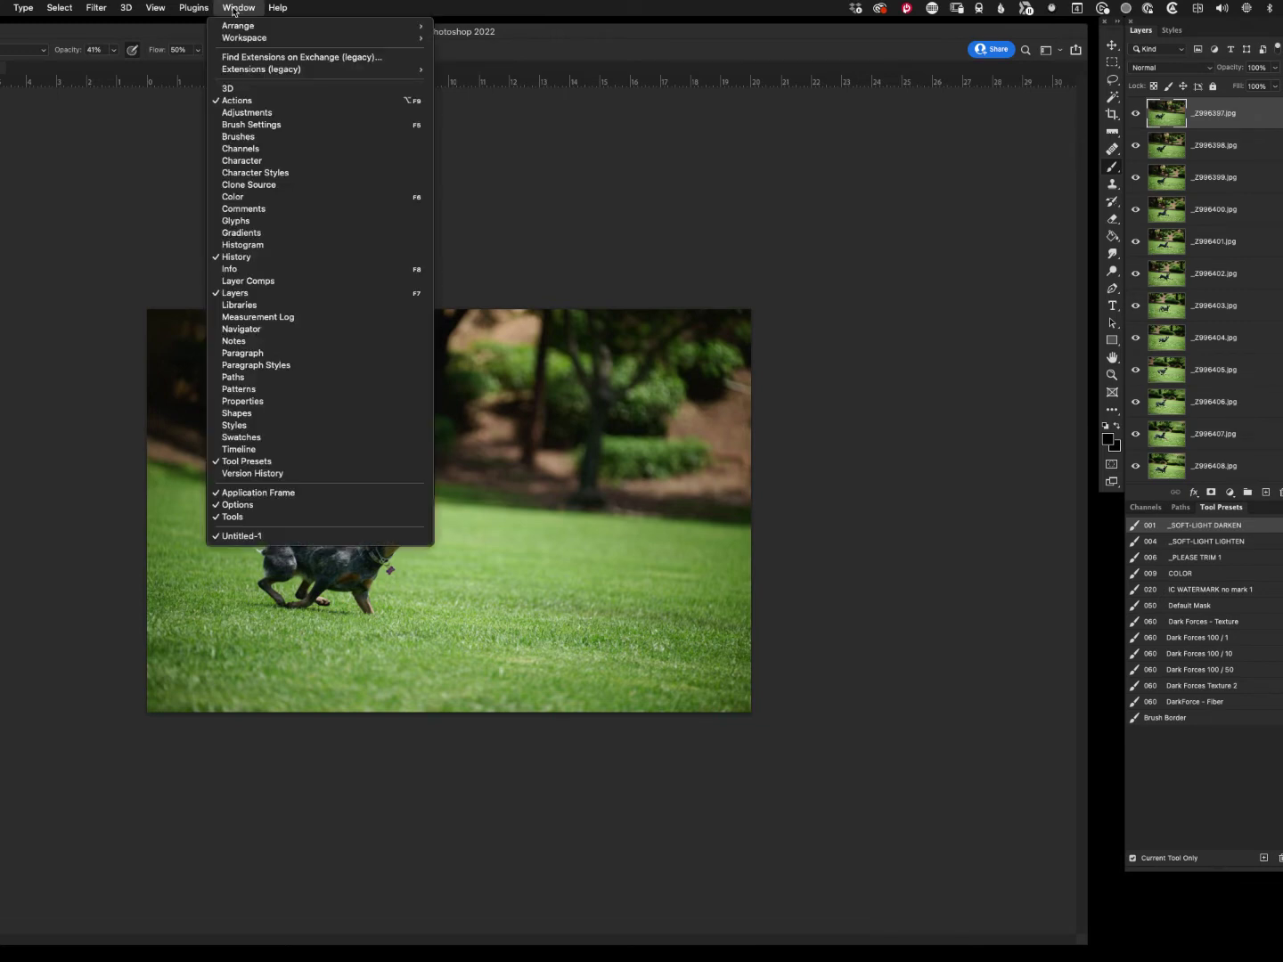
left_click(239, 450)
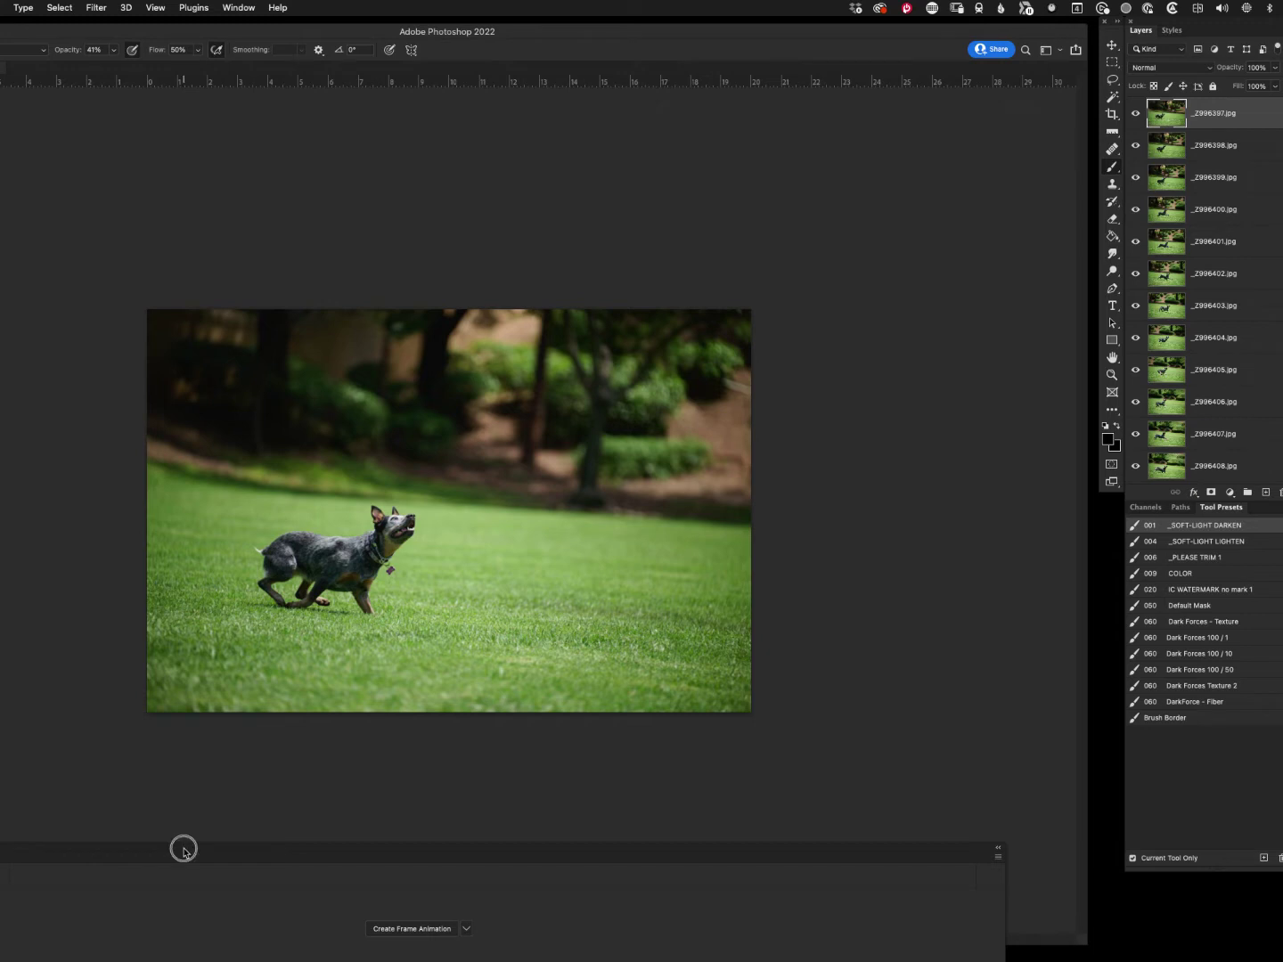
left_click_drag(182, 849, 196, 775)
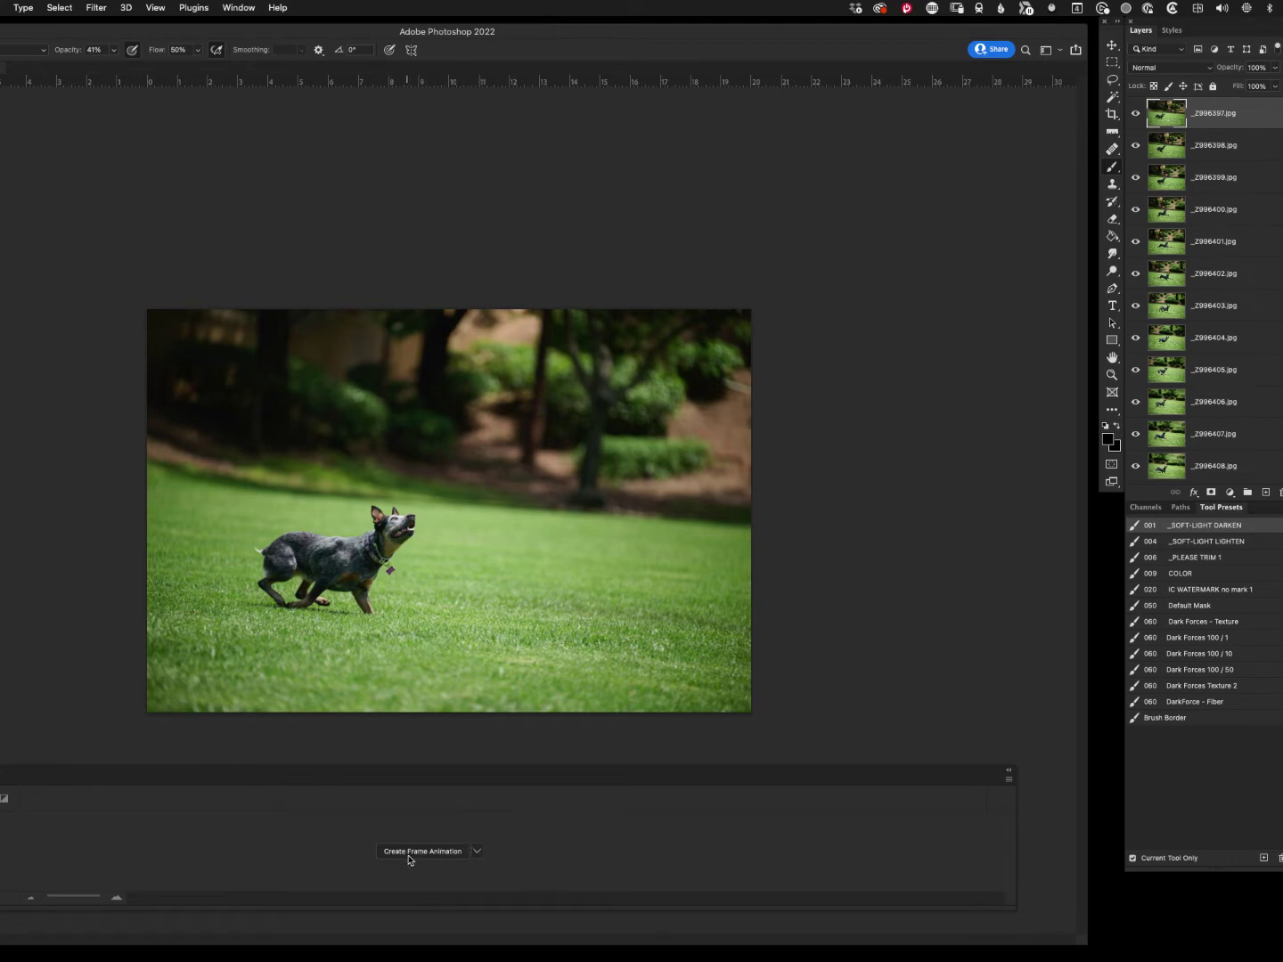
Create a frame animation in the Timeline and bring up its flyout commands
left_click(476, 854)
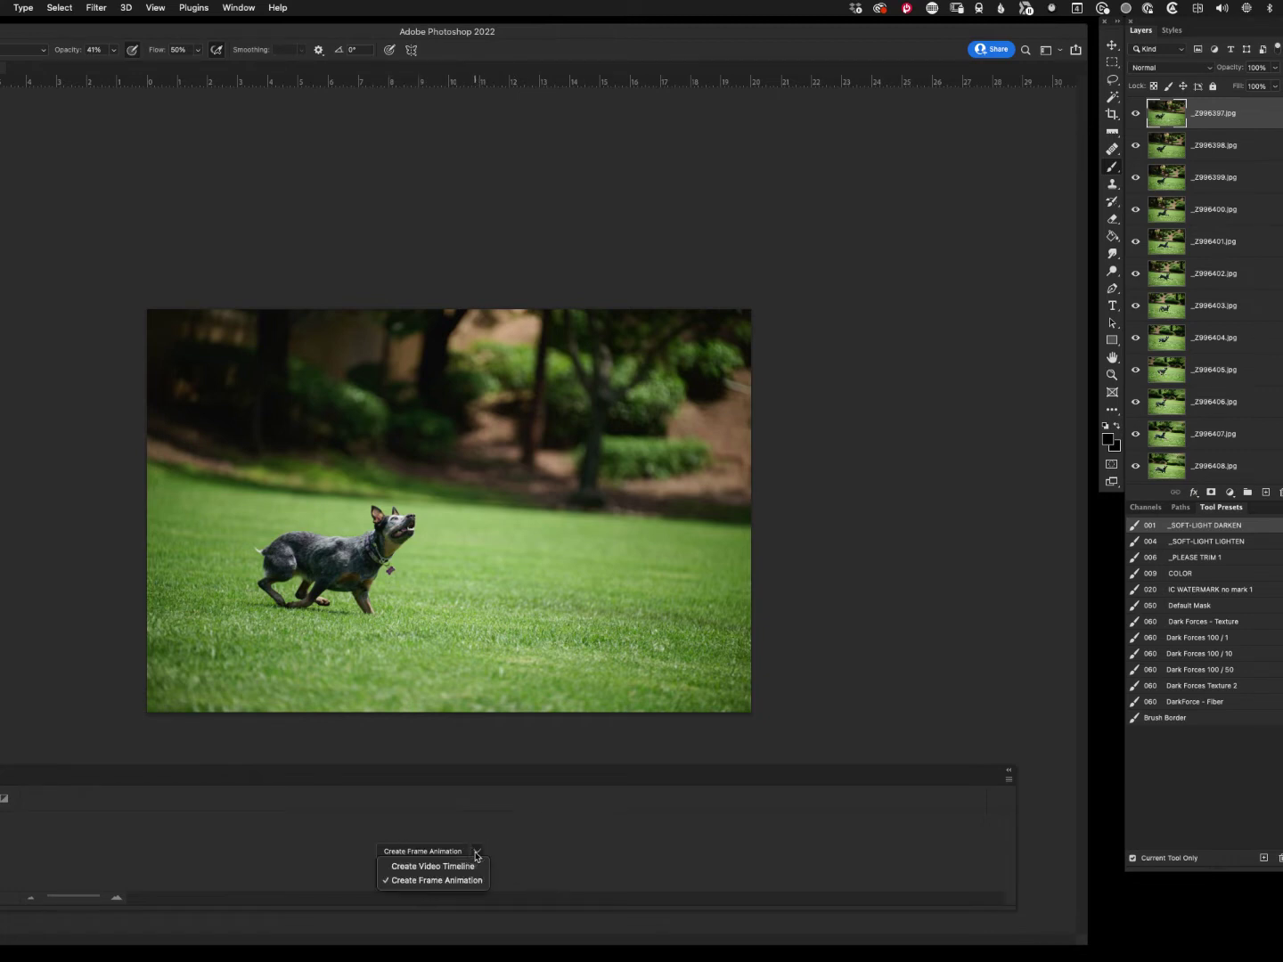
left_click(456, 881)
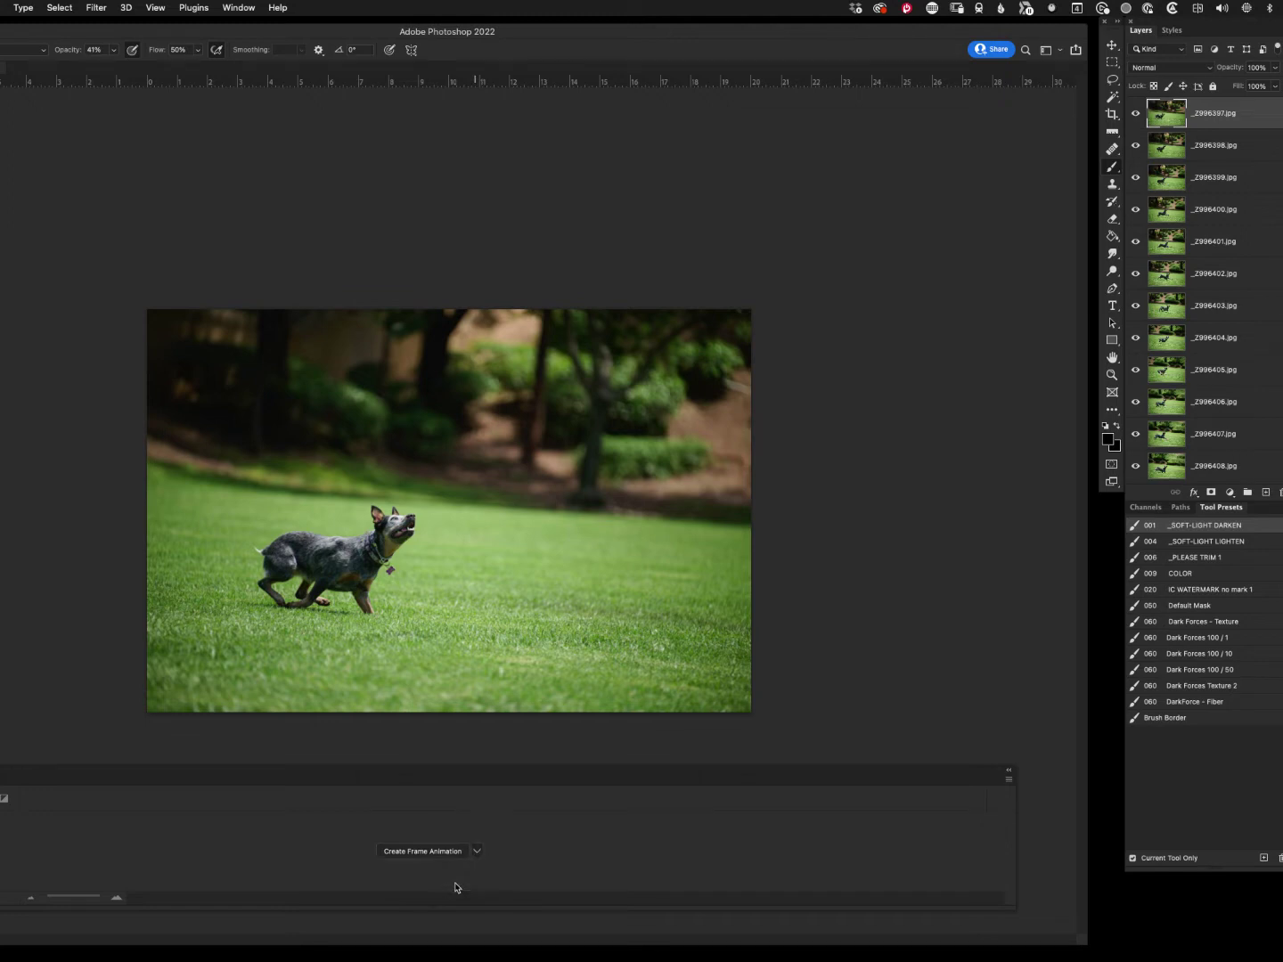
left_click(416, 853)
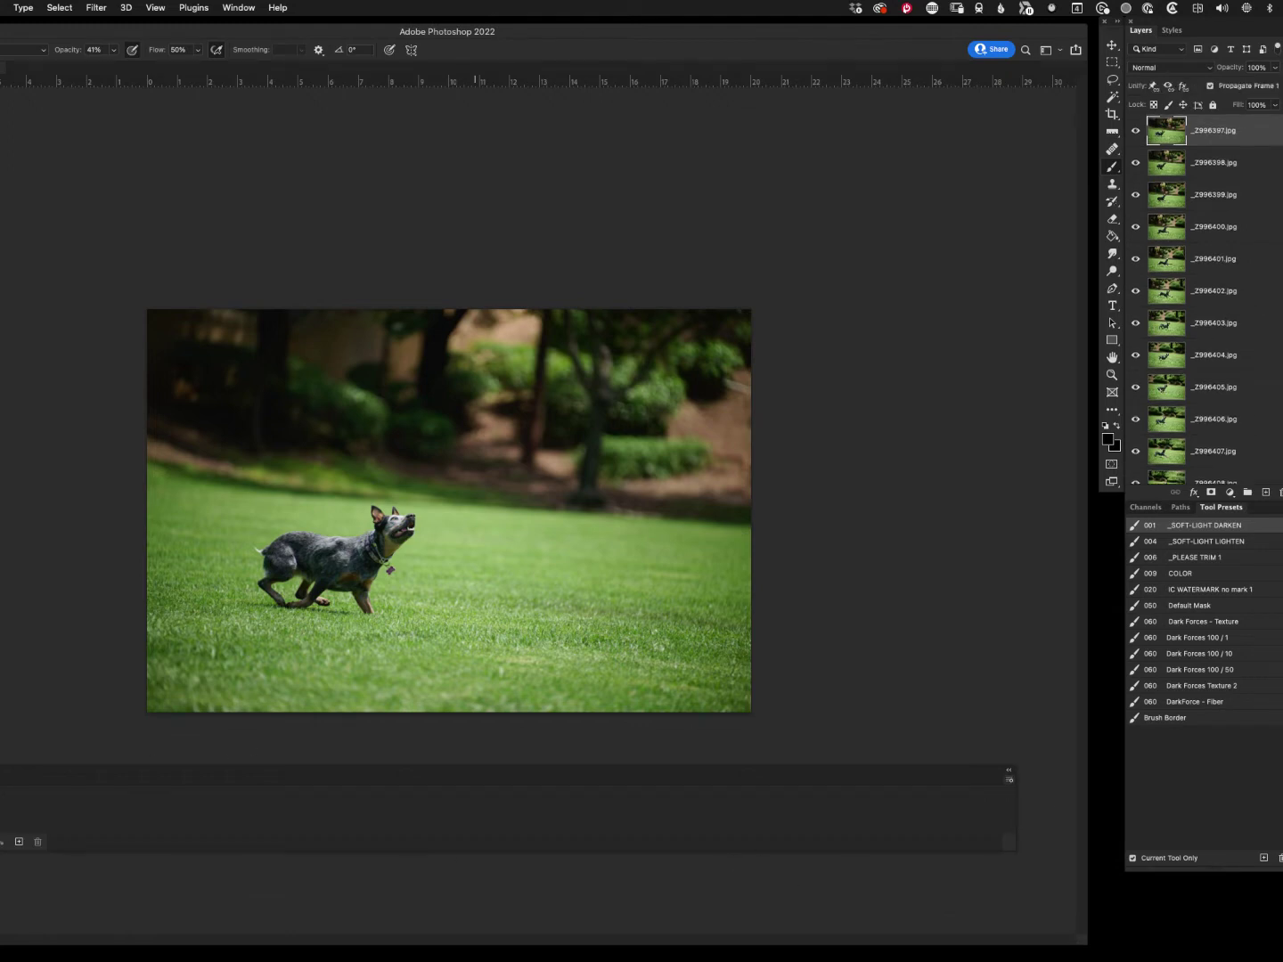
left_click(1009, 781)
left_click(1009, 782)
left_click(1009, 782)
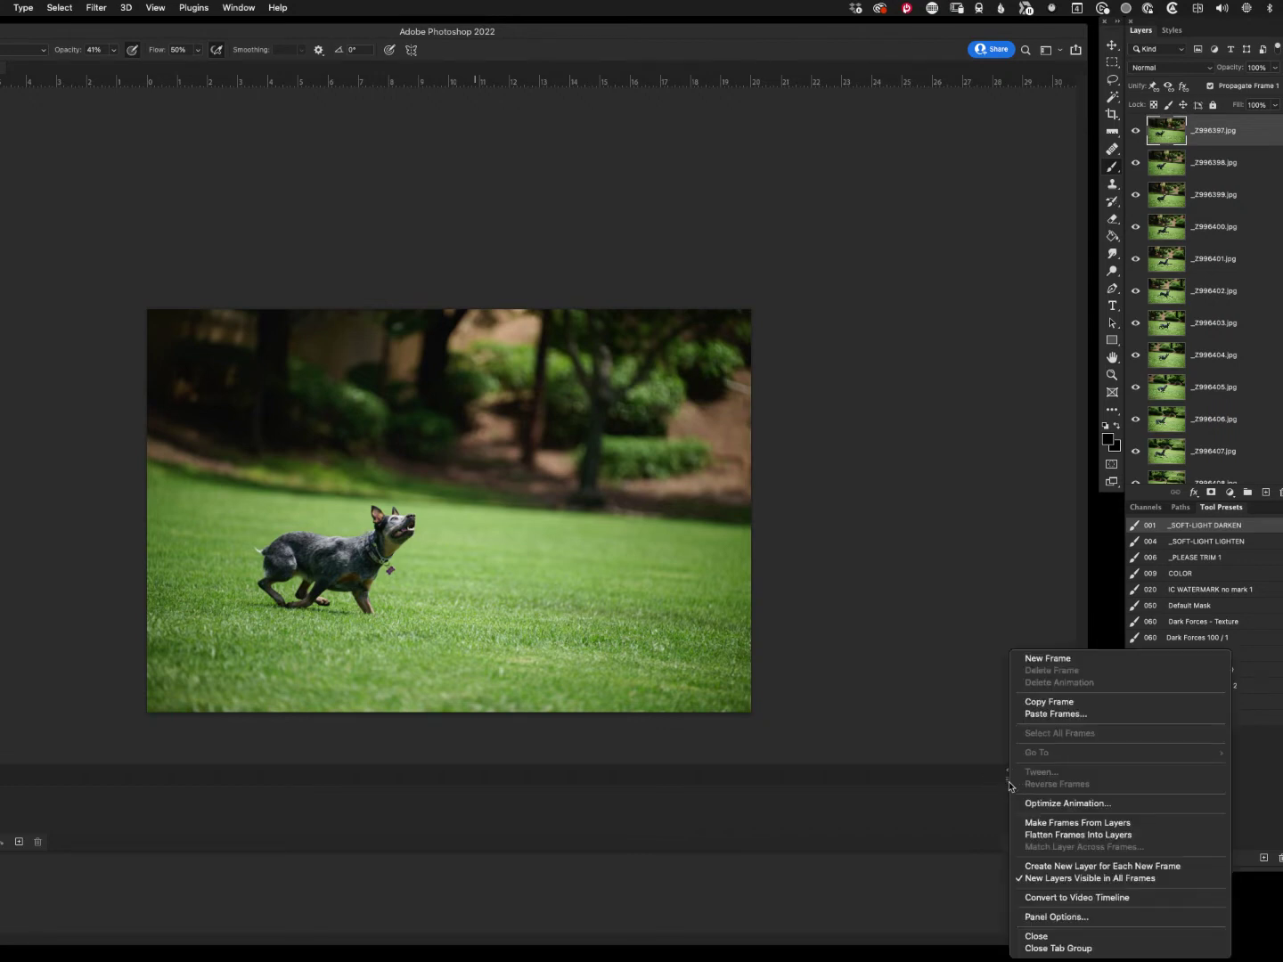
Turn the 28 layers into frames, reverse their order, then preview playback and stop it
left_click(1096, 827)
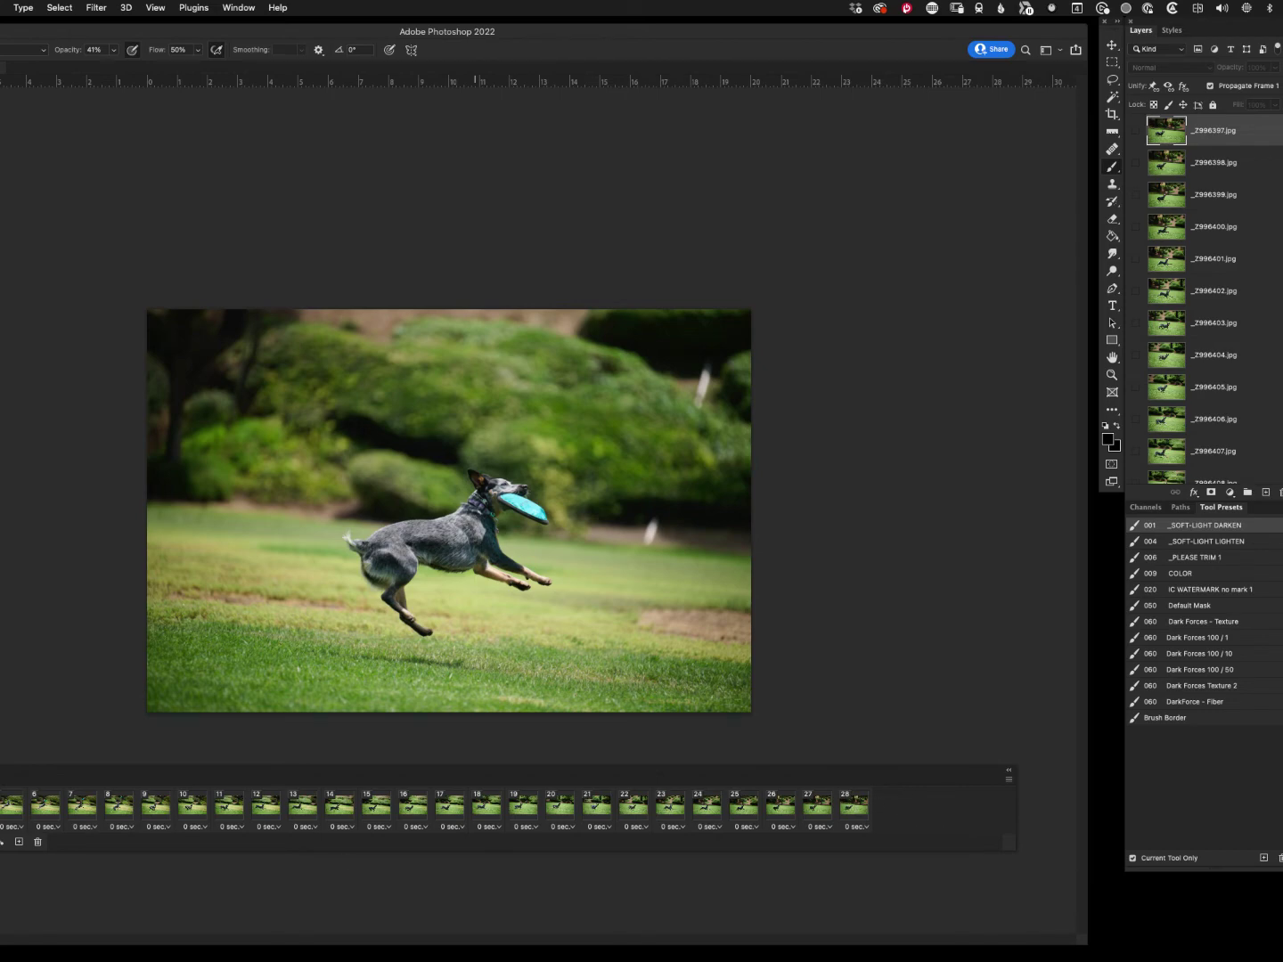
left_click(3, 842)
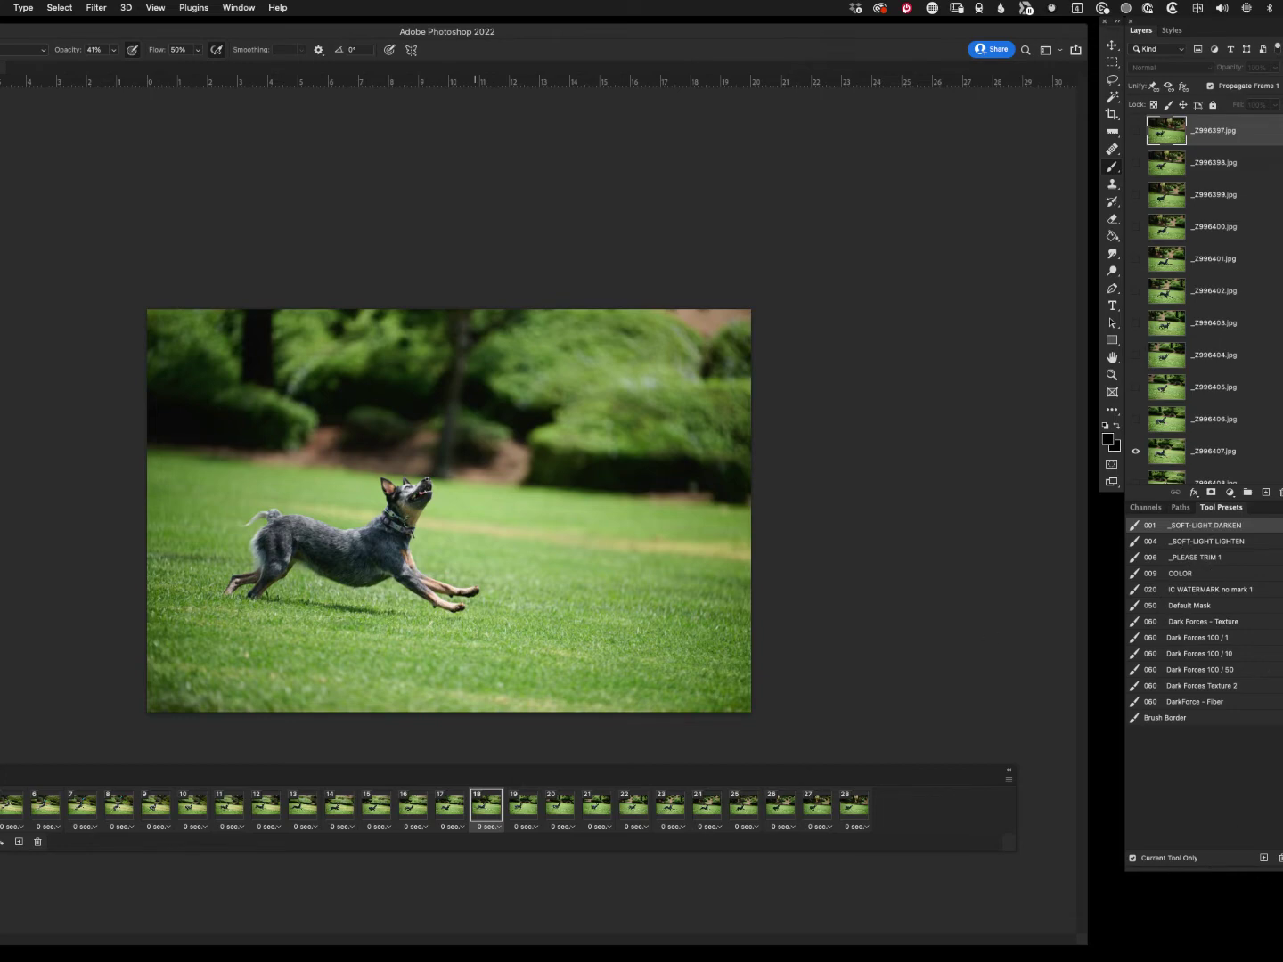
left_click(1008, 778)
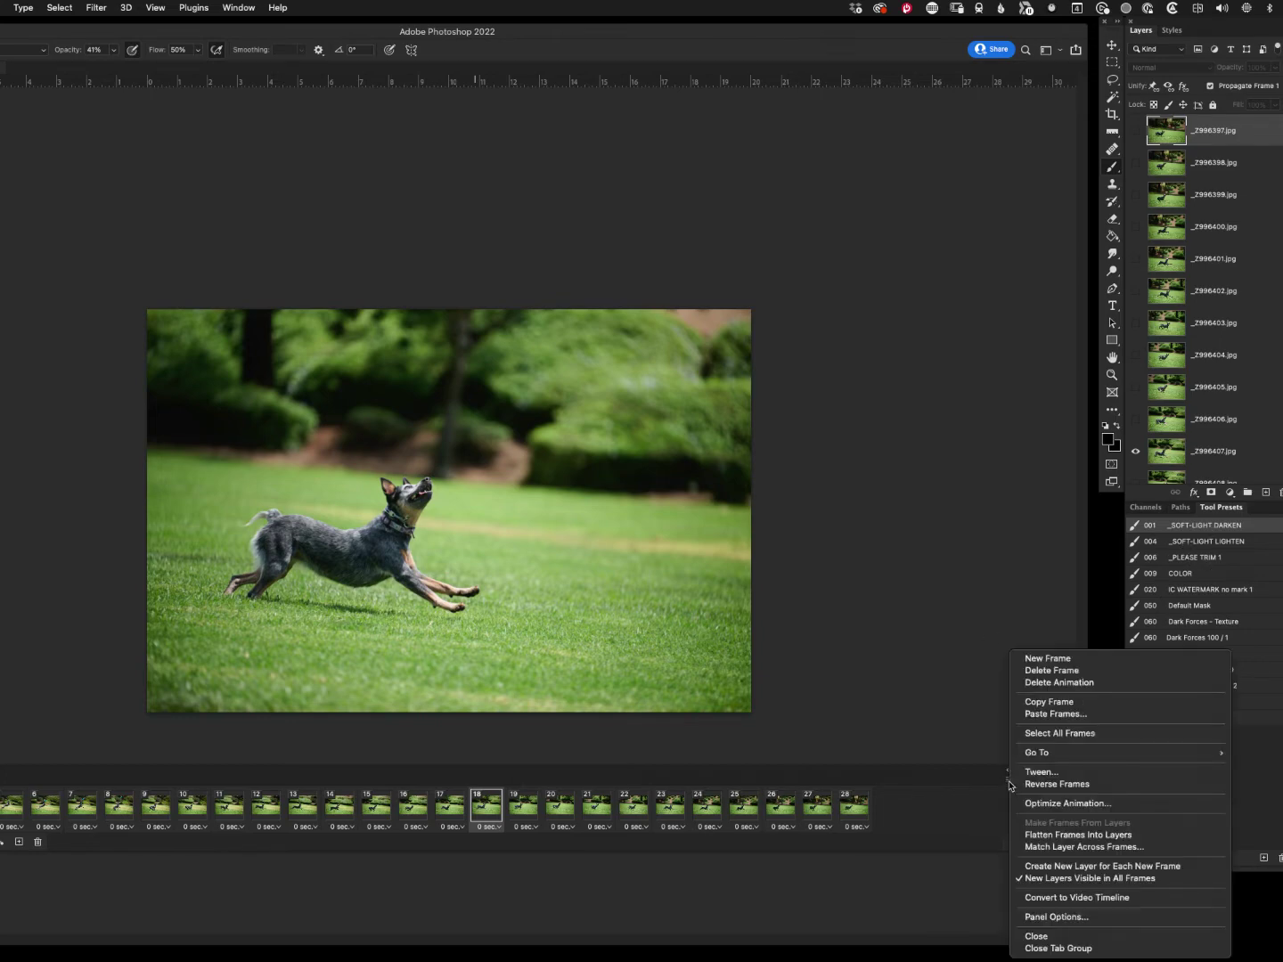
left_click(1057, 784)
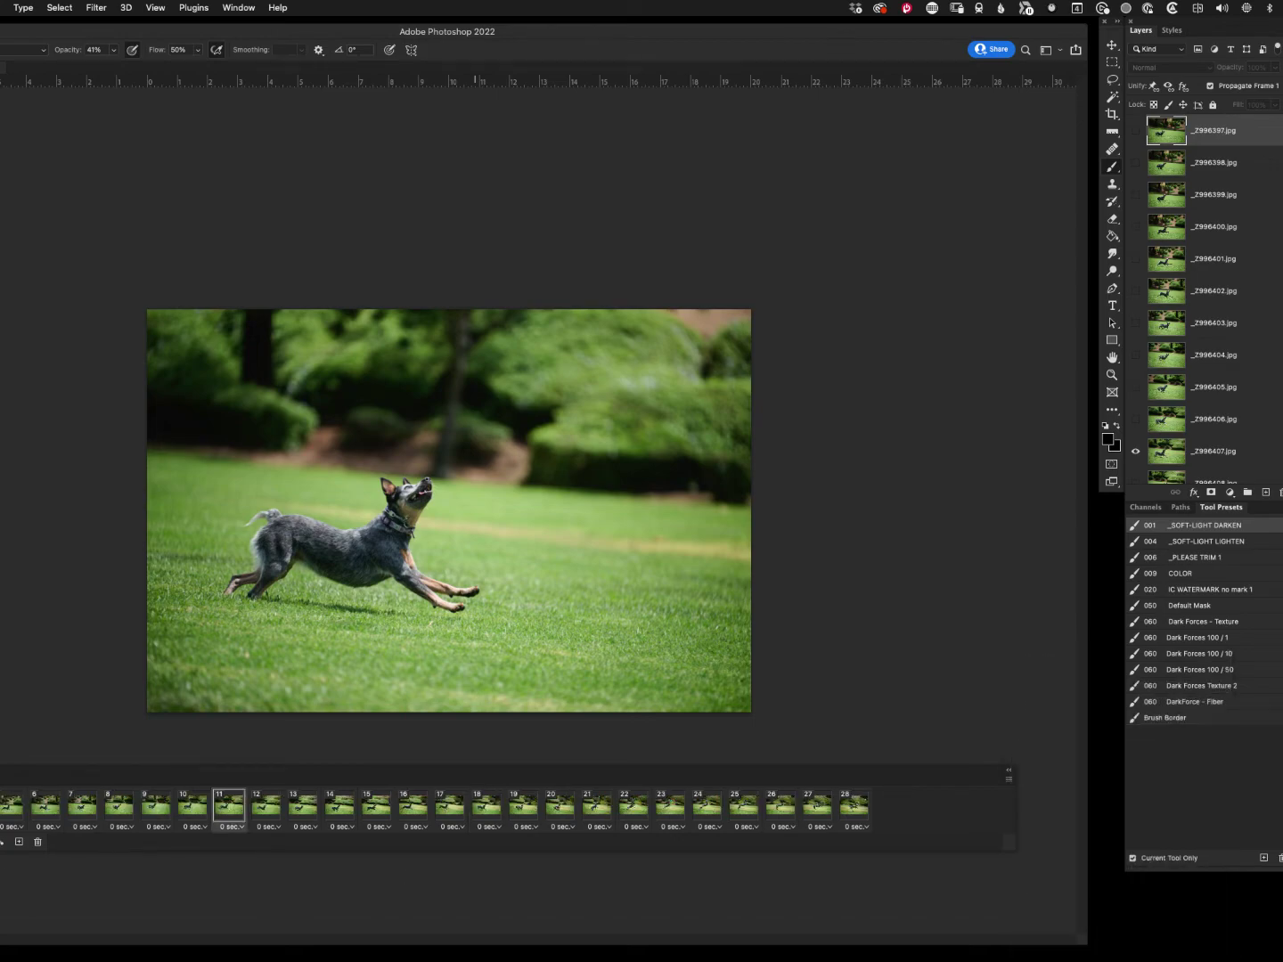
left_click(2, 842)
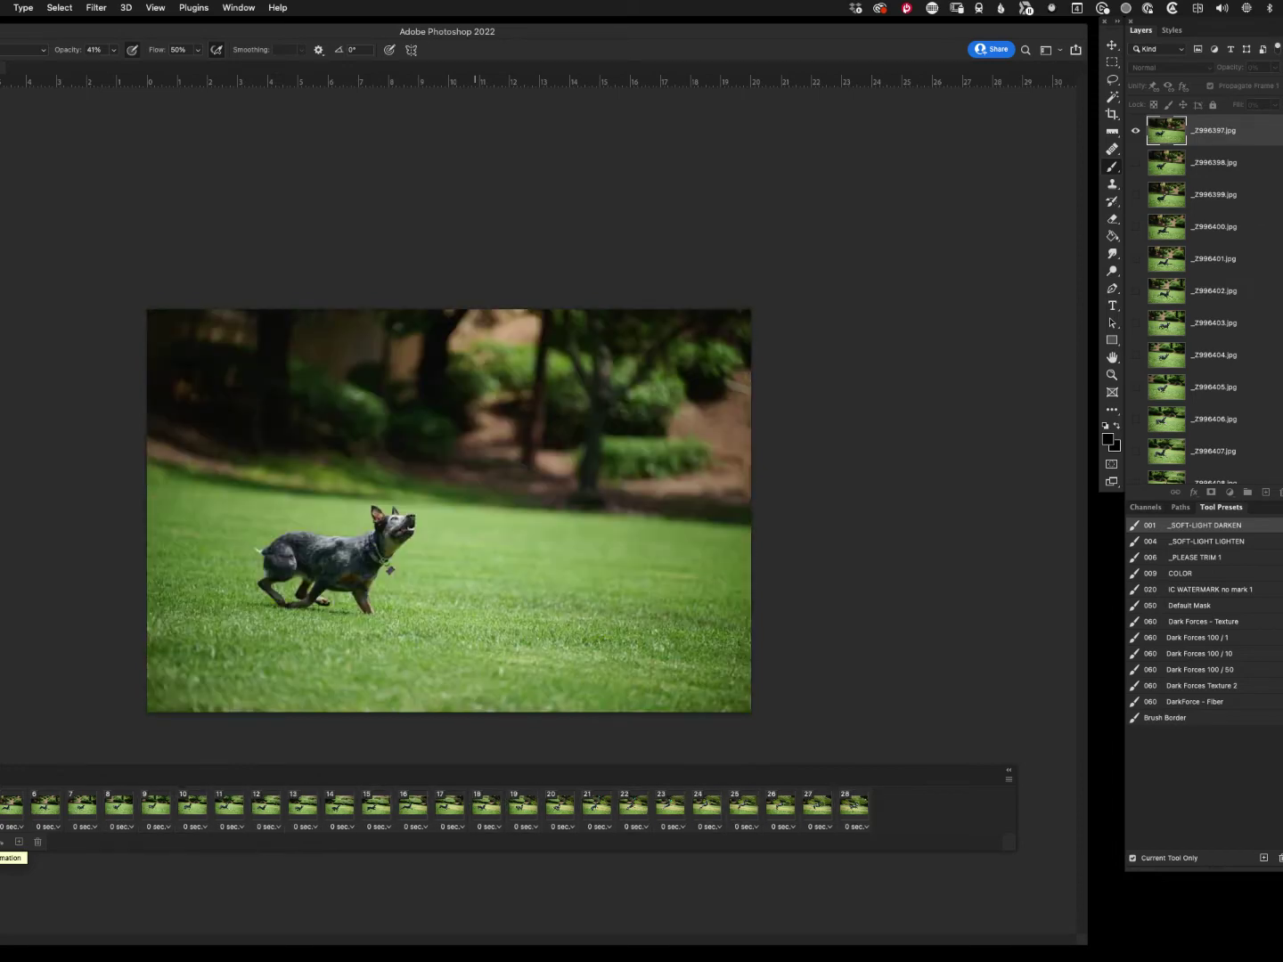
key("space")
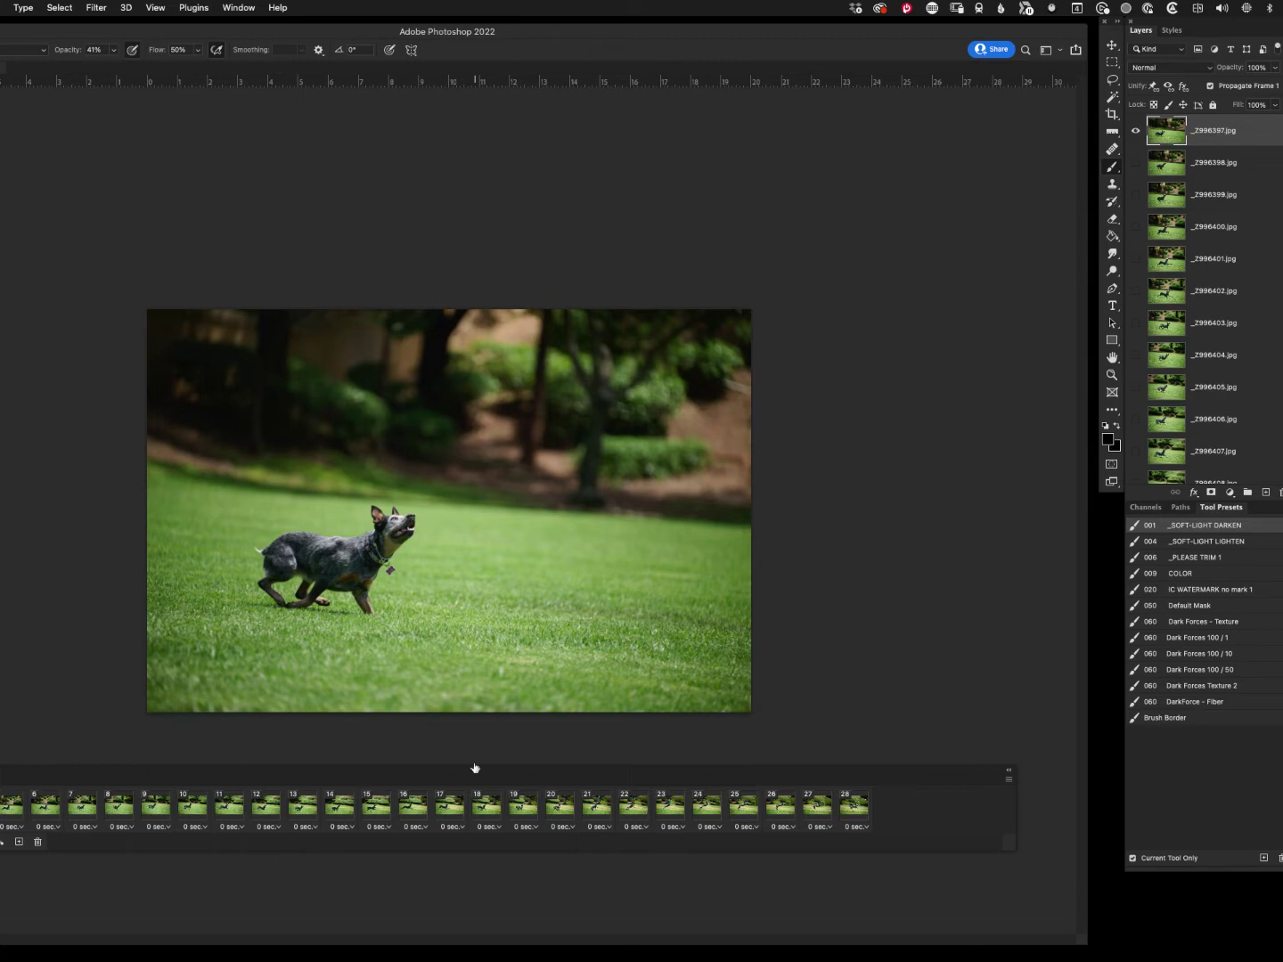
Copy all 28 frames and paste them after the originals
left_click(850, 811, "shift")
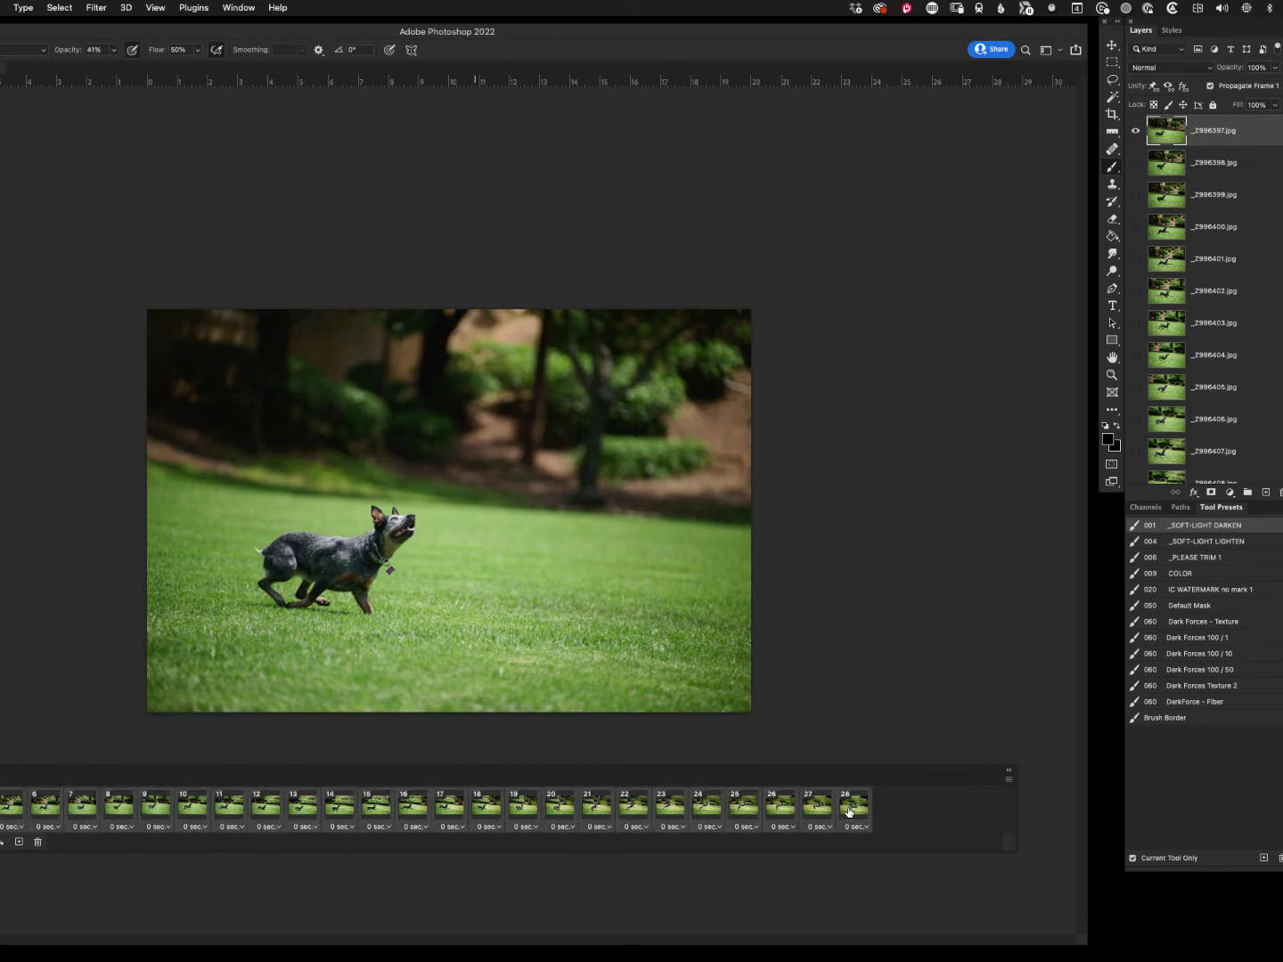
left_click(1010, 780)
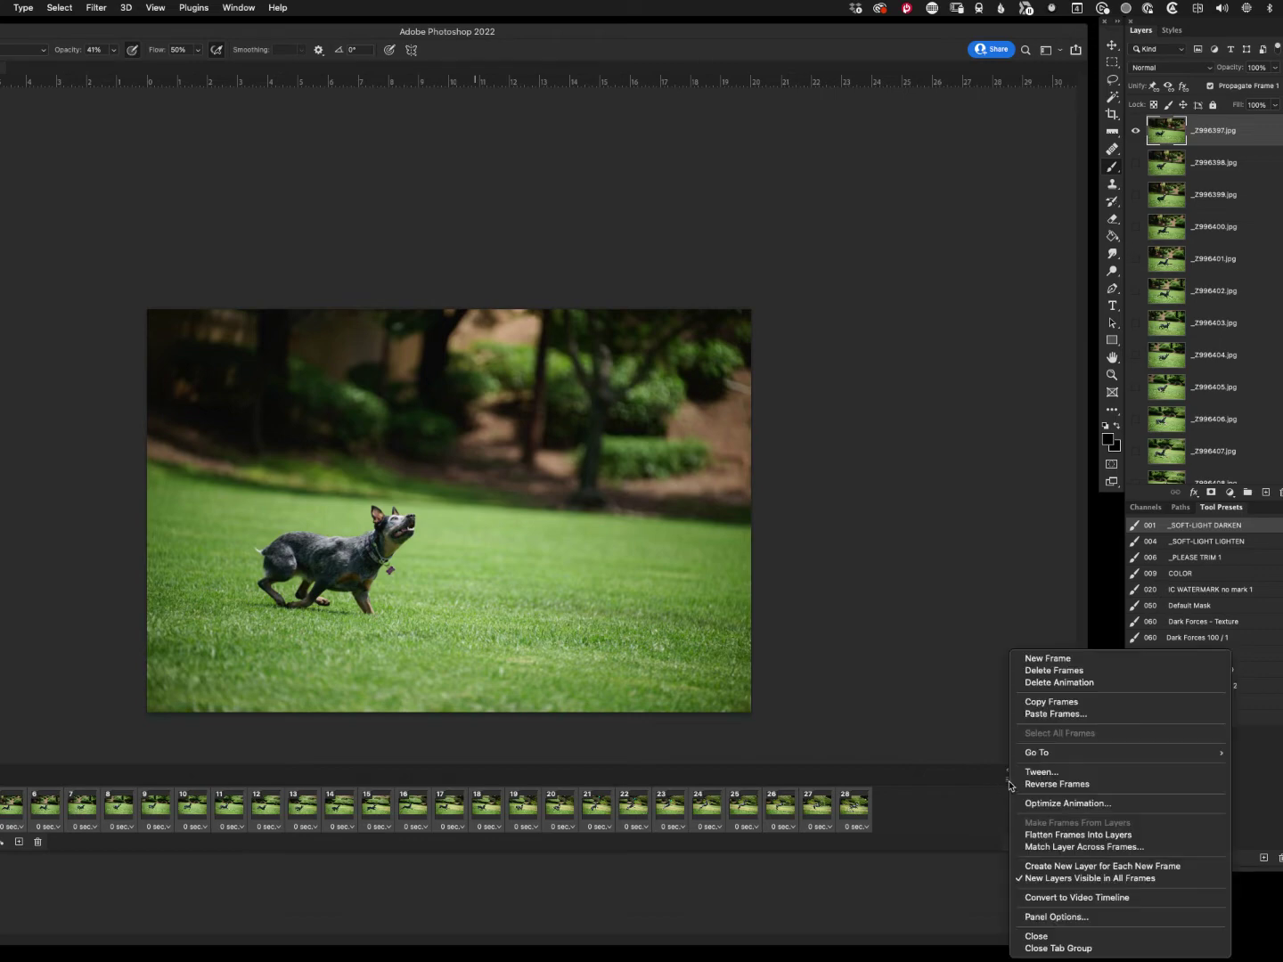
left_click(1053, 701)
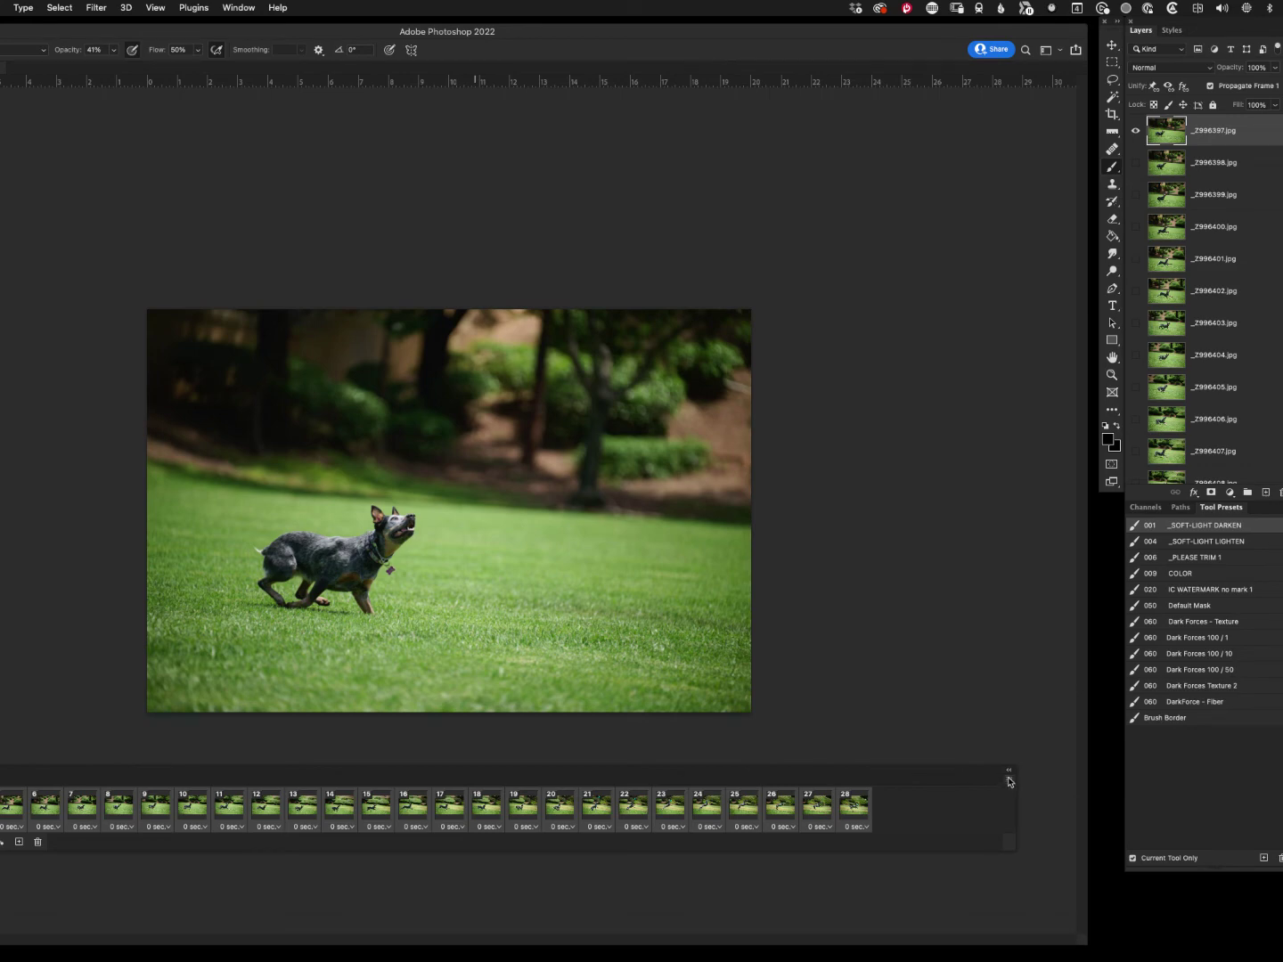
left_click(1009, 780)
left_click(1060, 715)
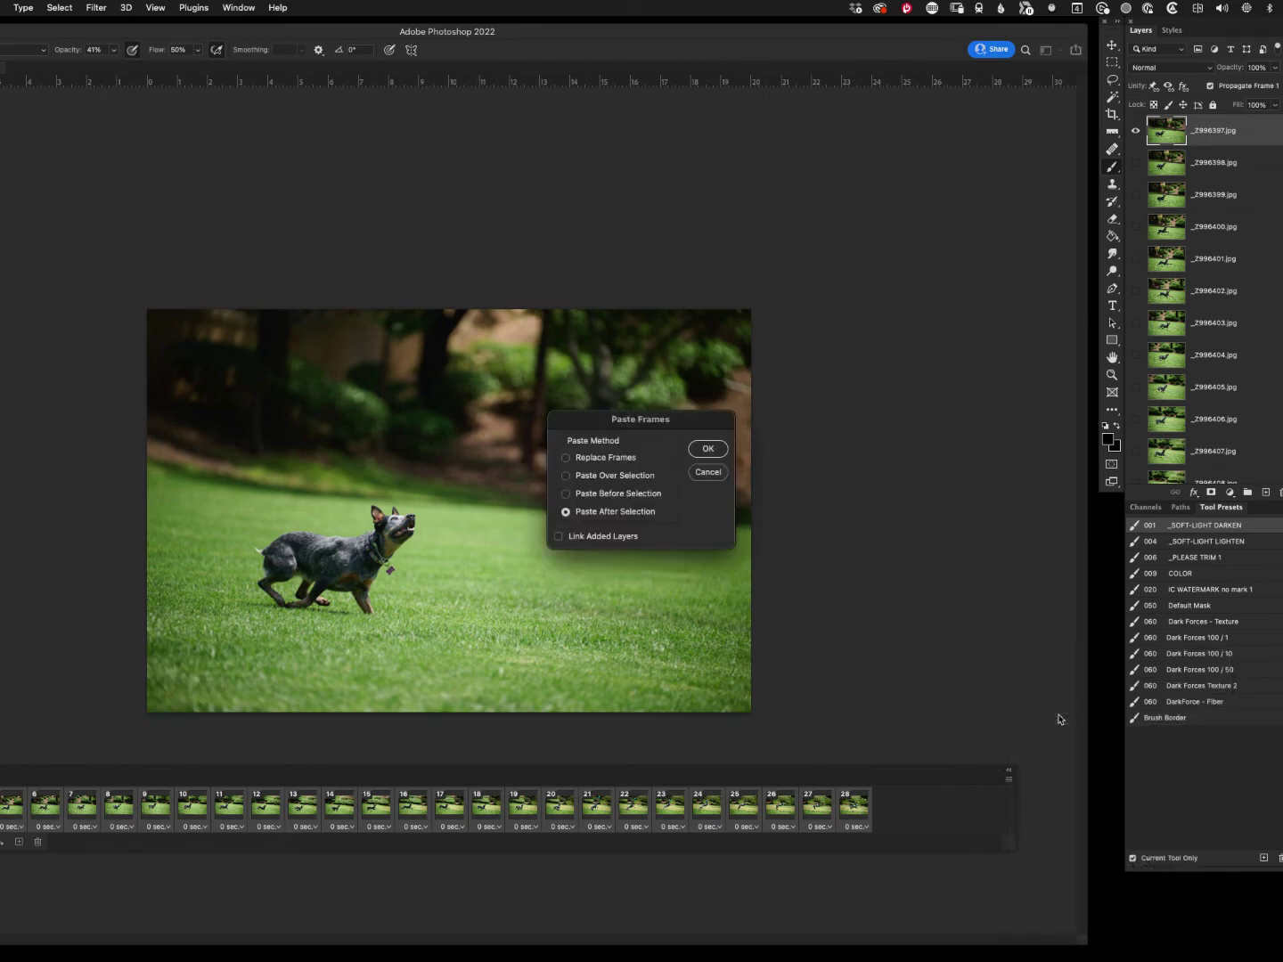
left_click(709, 450)
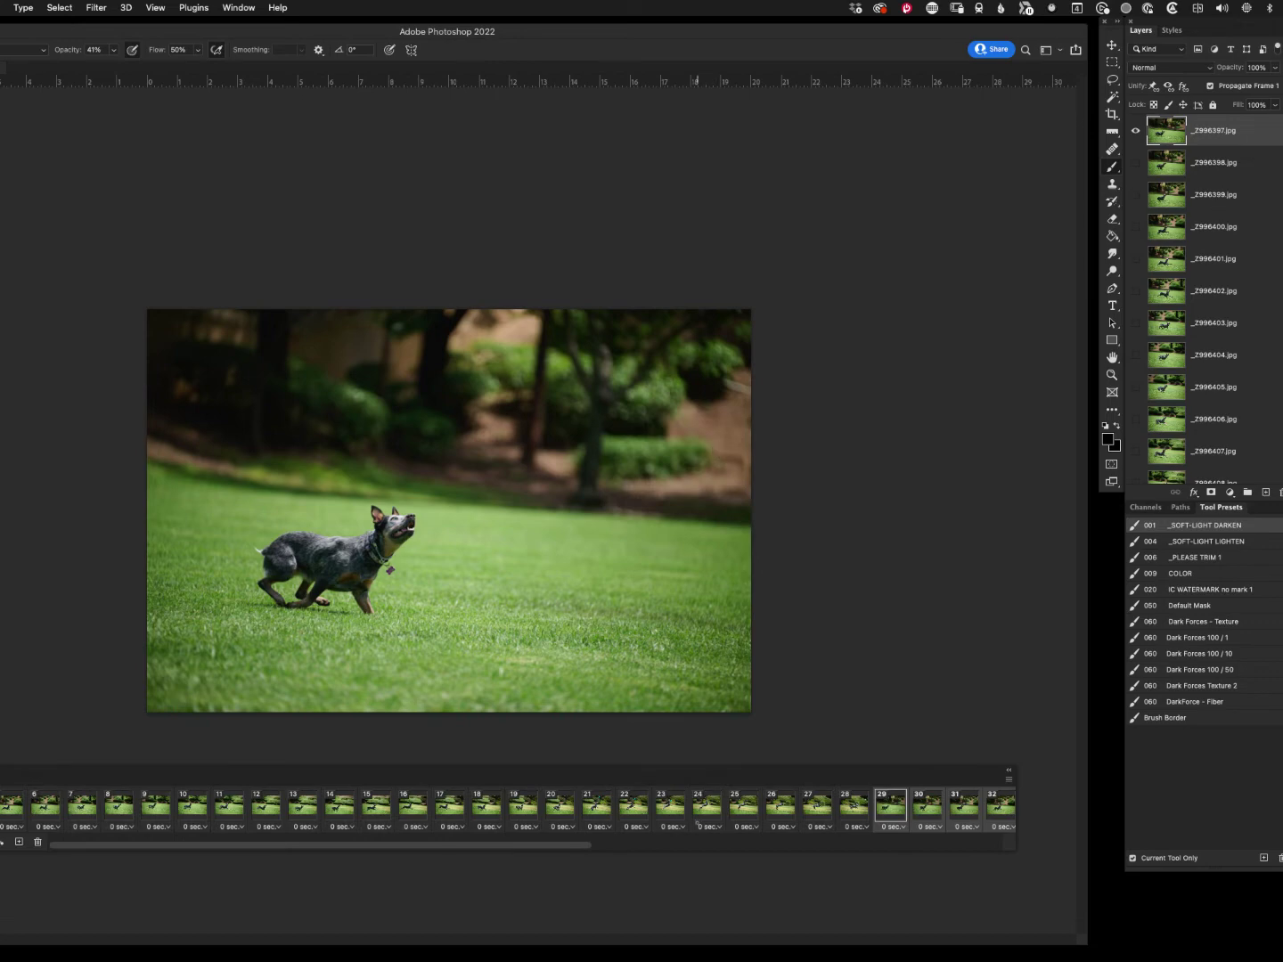
scroll(694, 829, "right", 10)
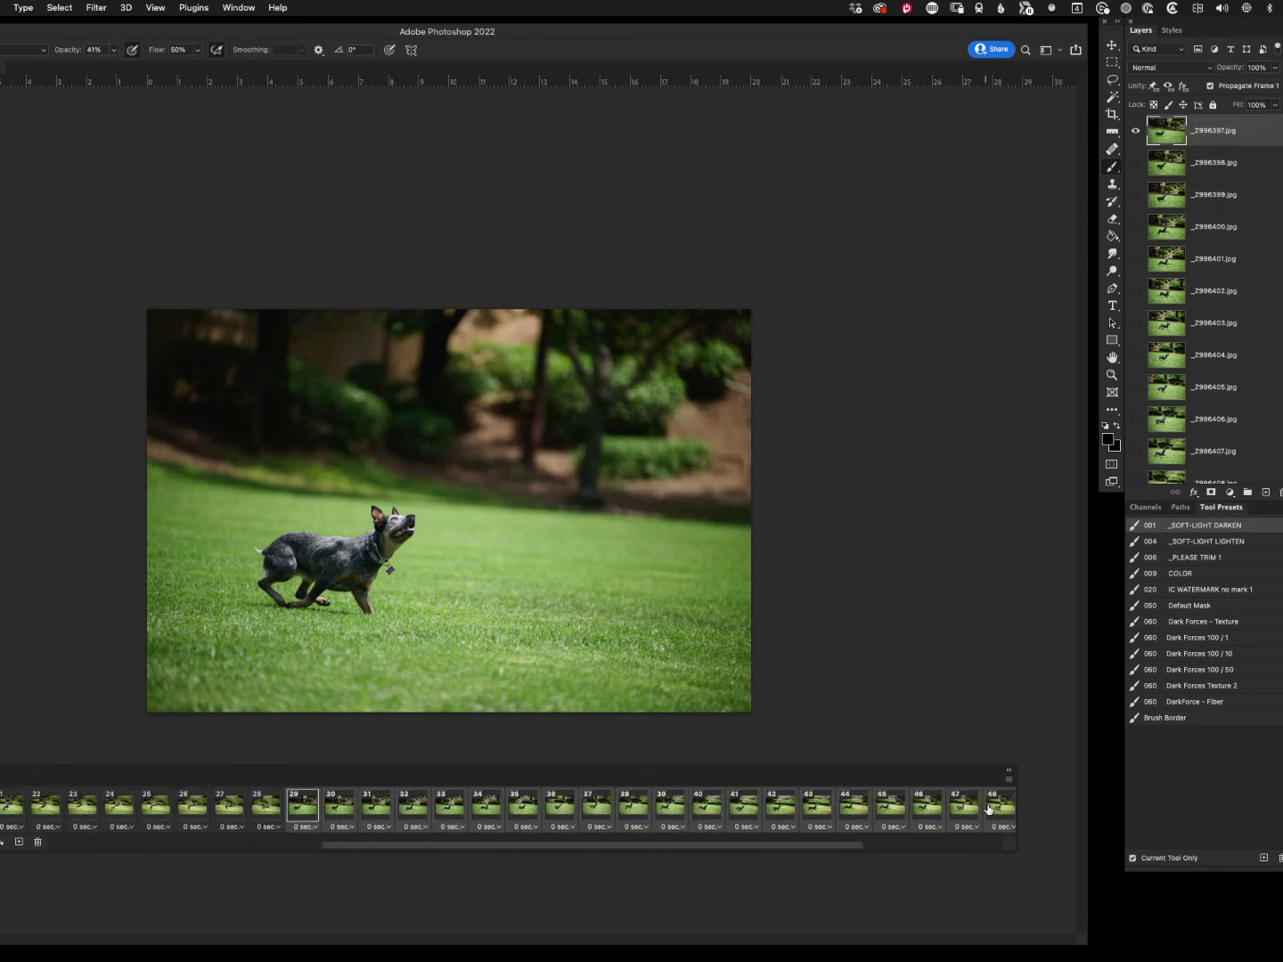
Reverse the pasted frames and play the 56-frame bounce animation
left_click(1009, 782)
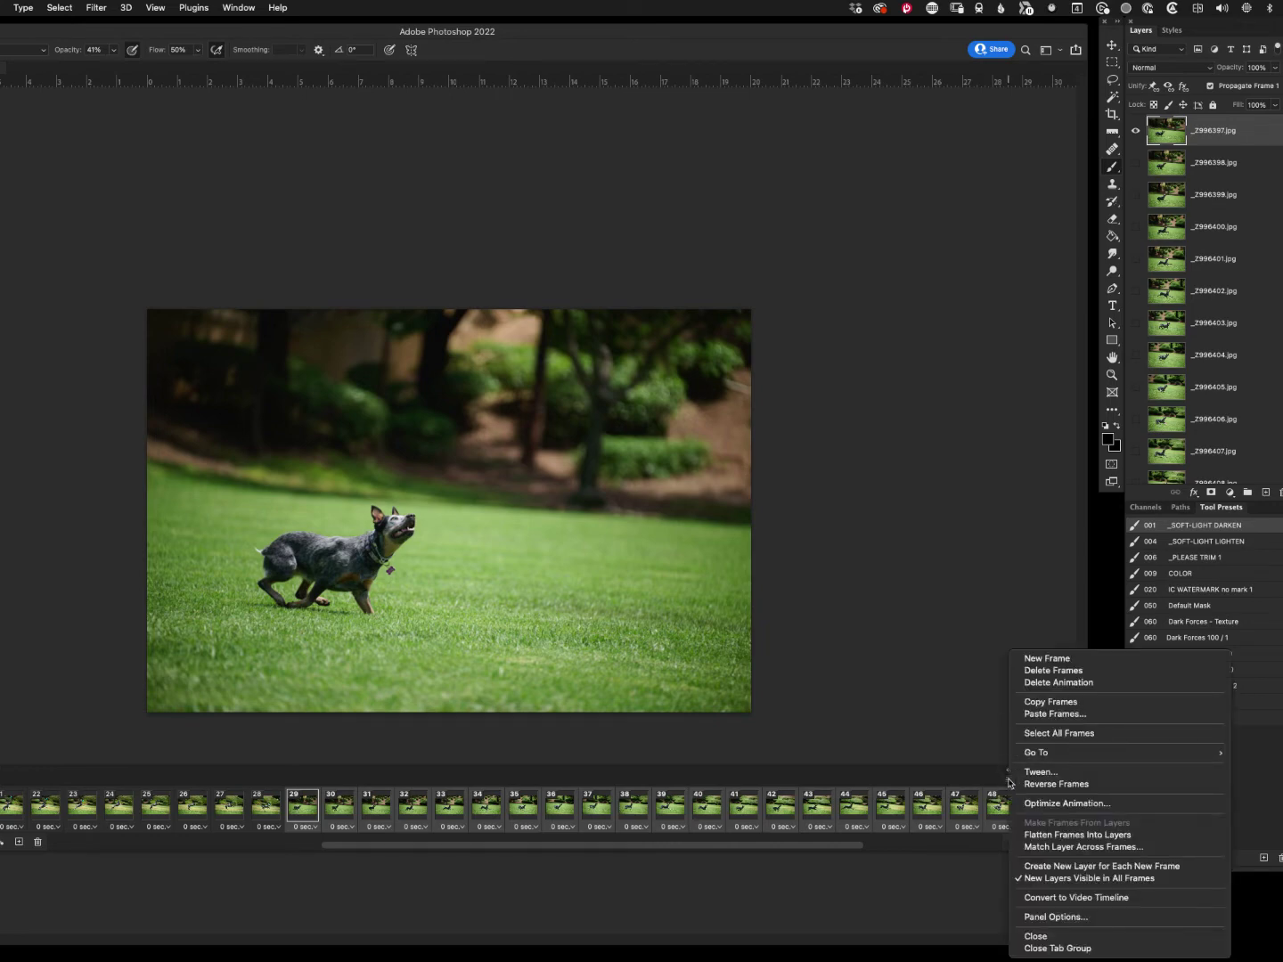
left_click(1068, 784)
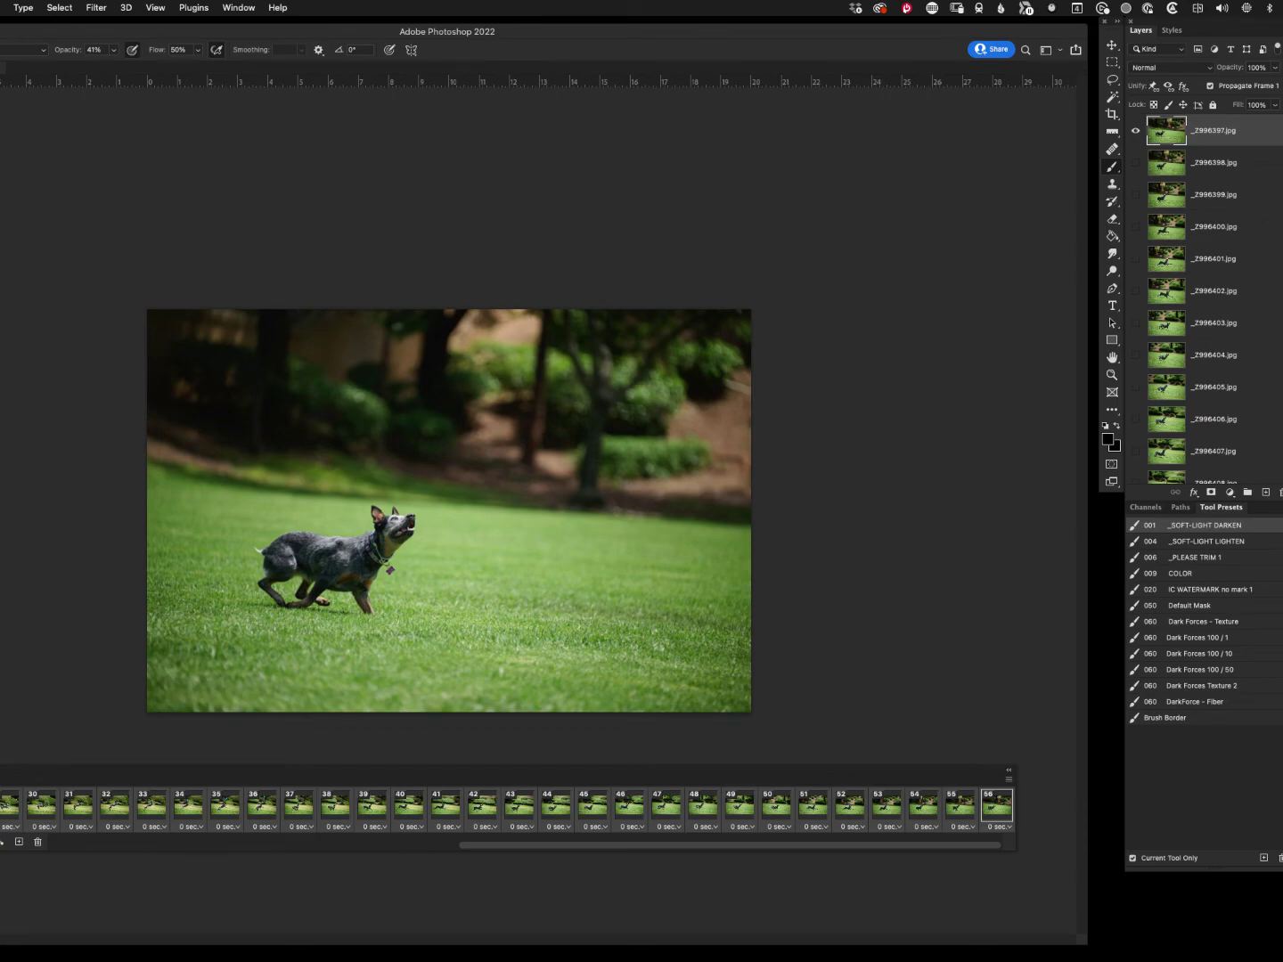
key("space")
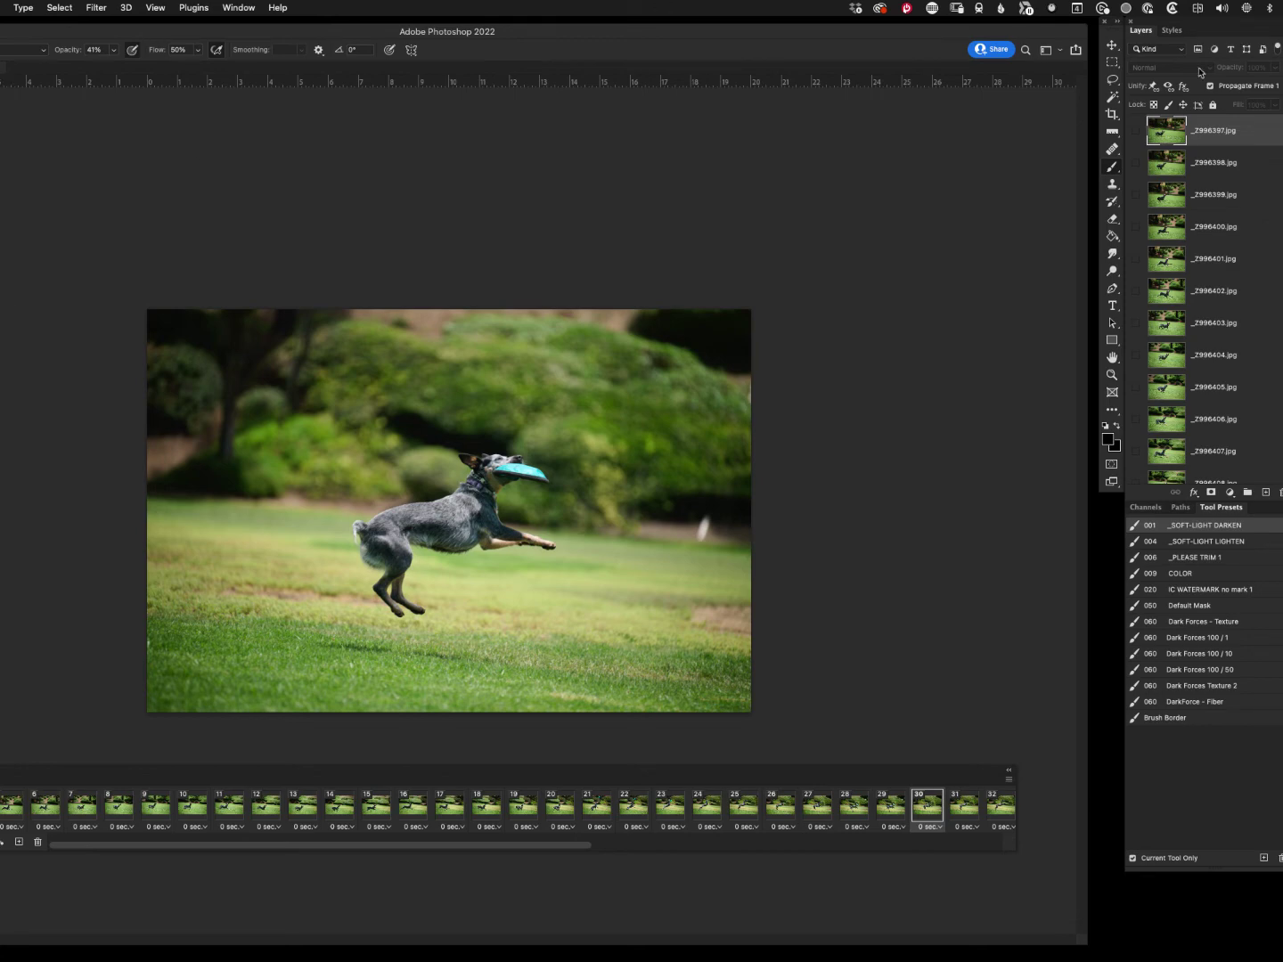
Cycle through the Move, Crop and Clone Stamp tools, then reach the File > Export submenu
left_click(1112, 46)
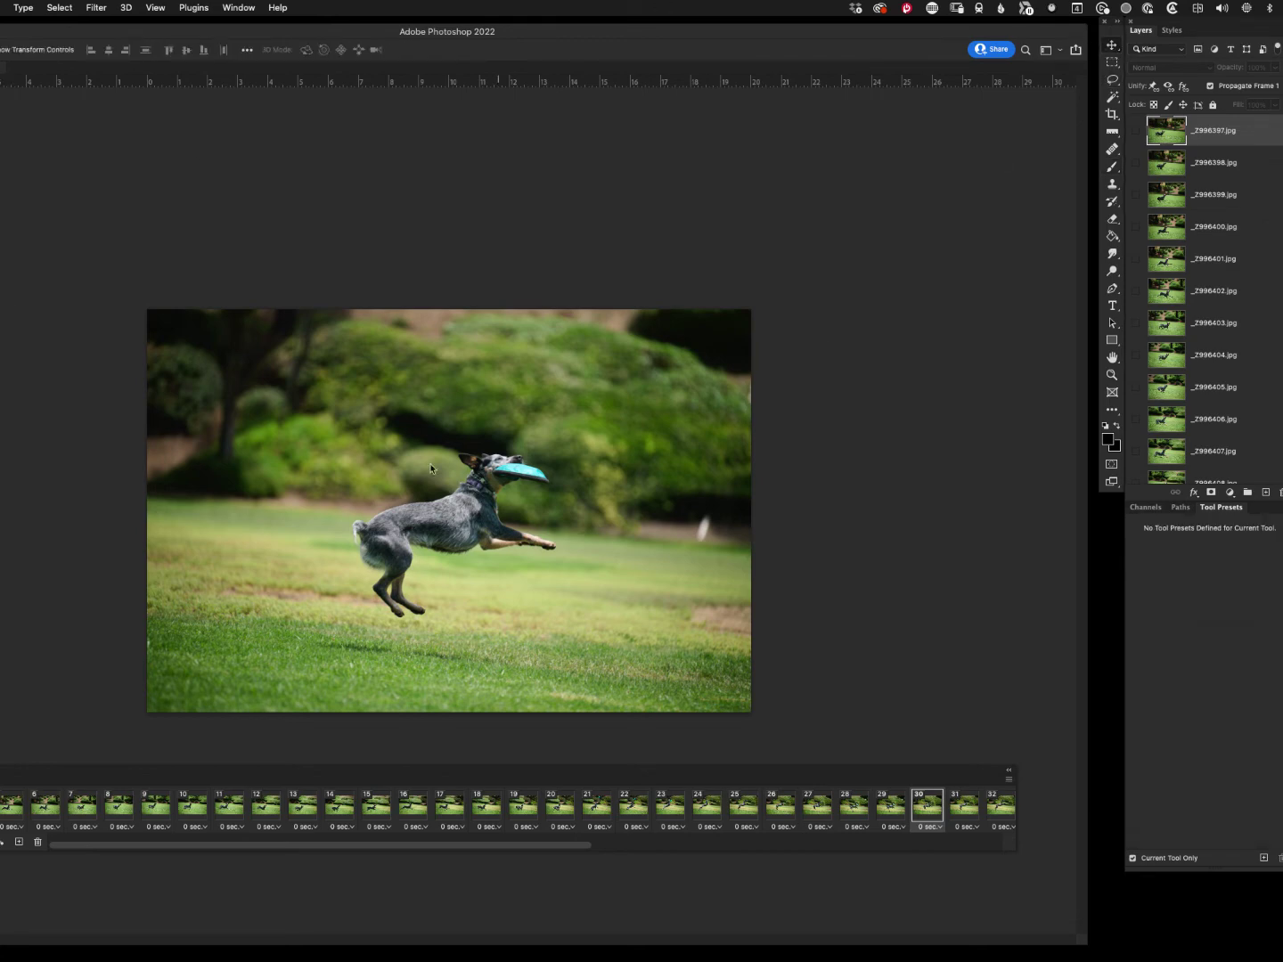
key("c")
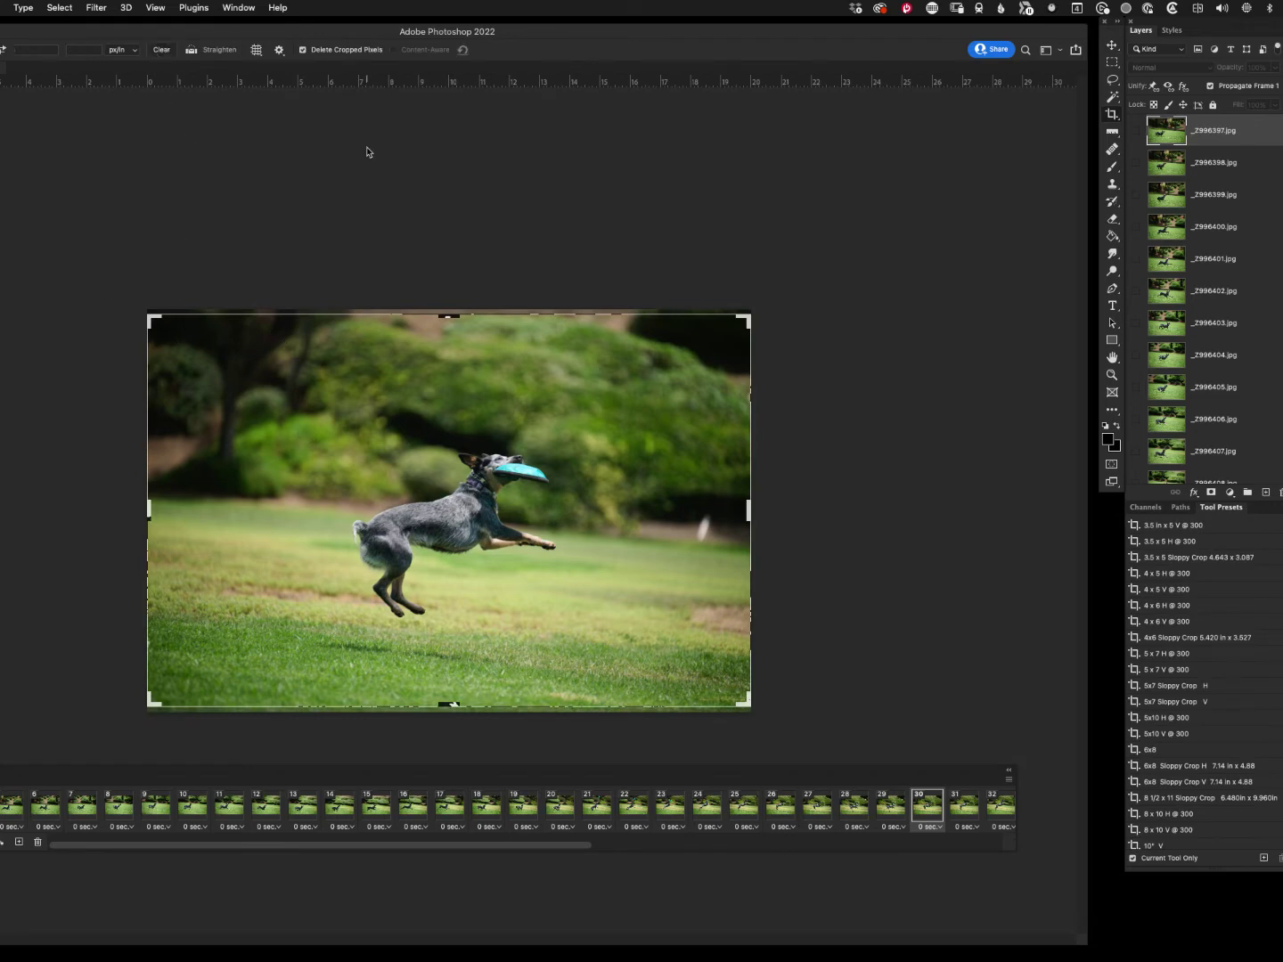
key("s")
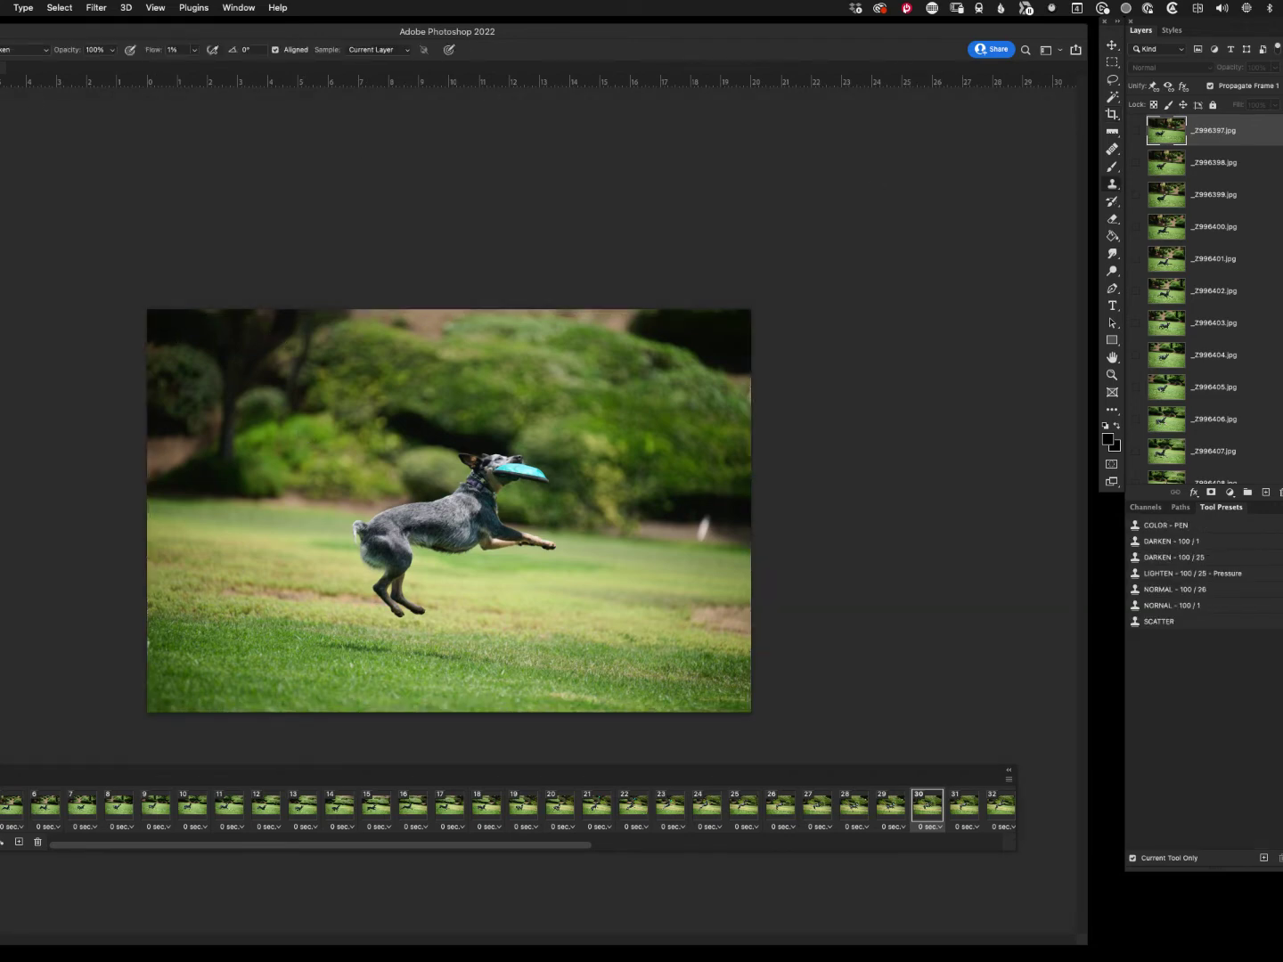
left_click(3, 7)
mouse_move(36, 196)
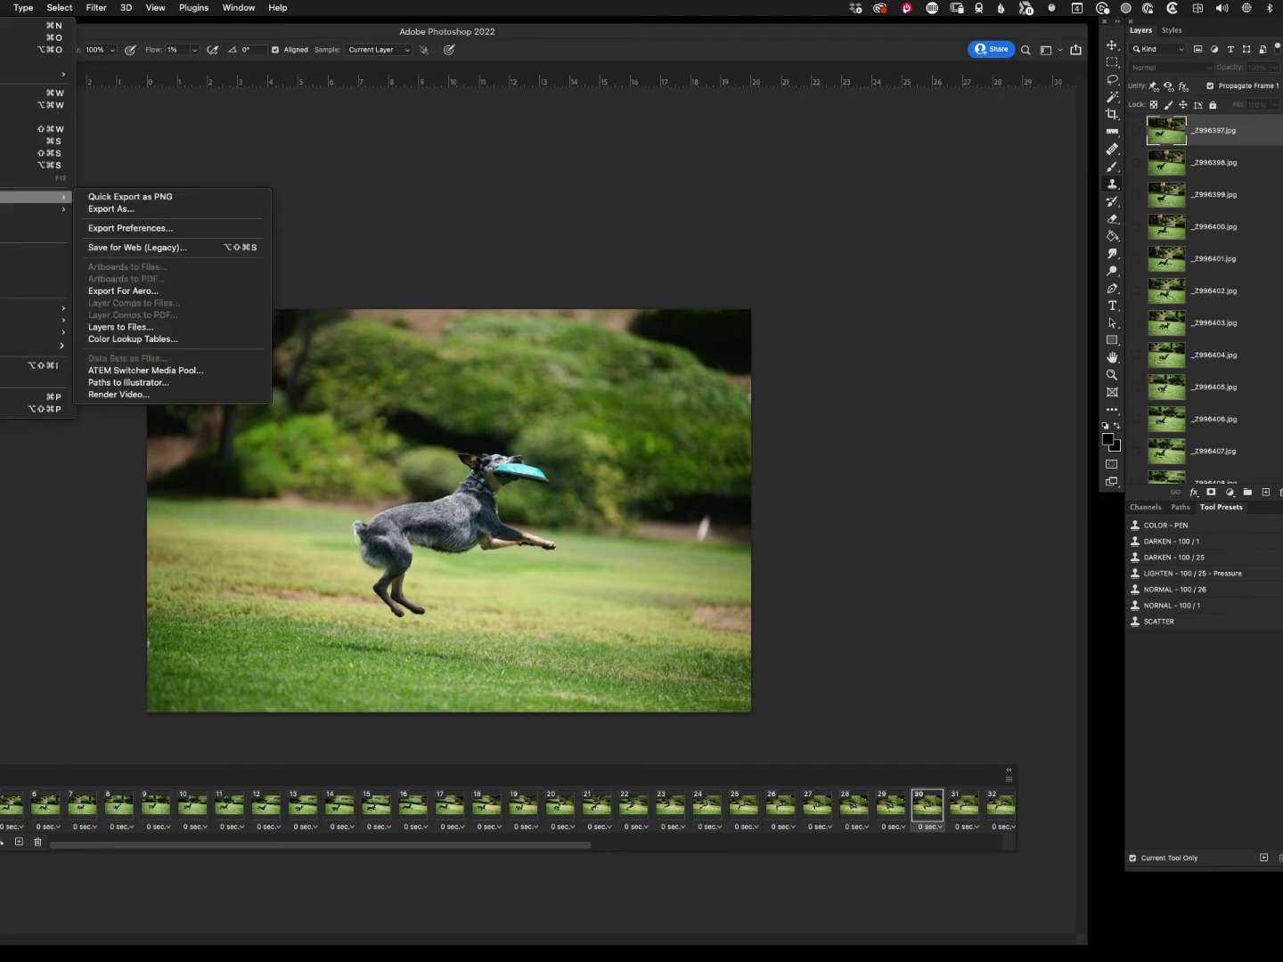
In Save for Web (Legacy), change the width from 4000 to 1080 px and continue to saving
left_click(144, 251)
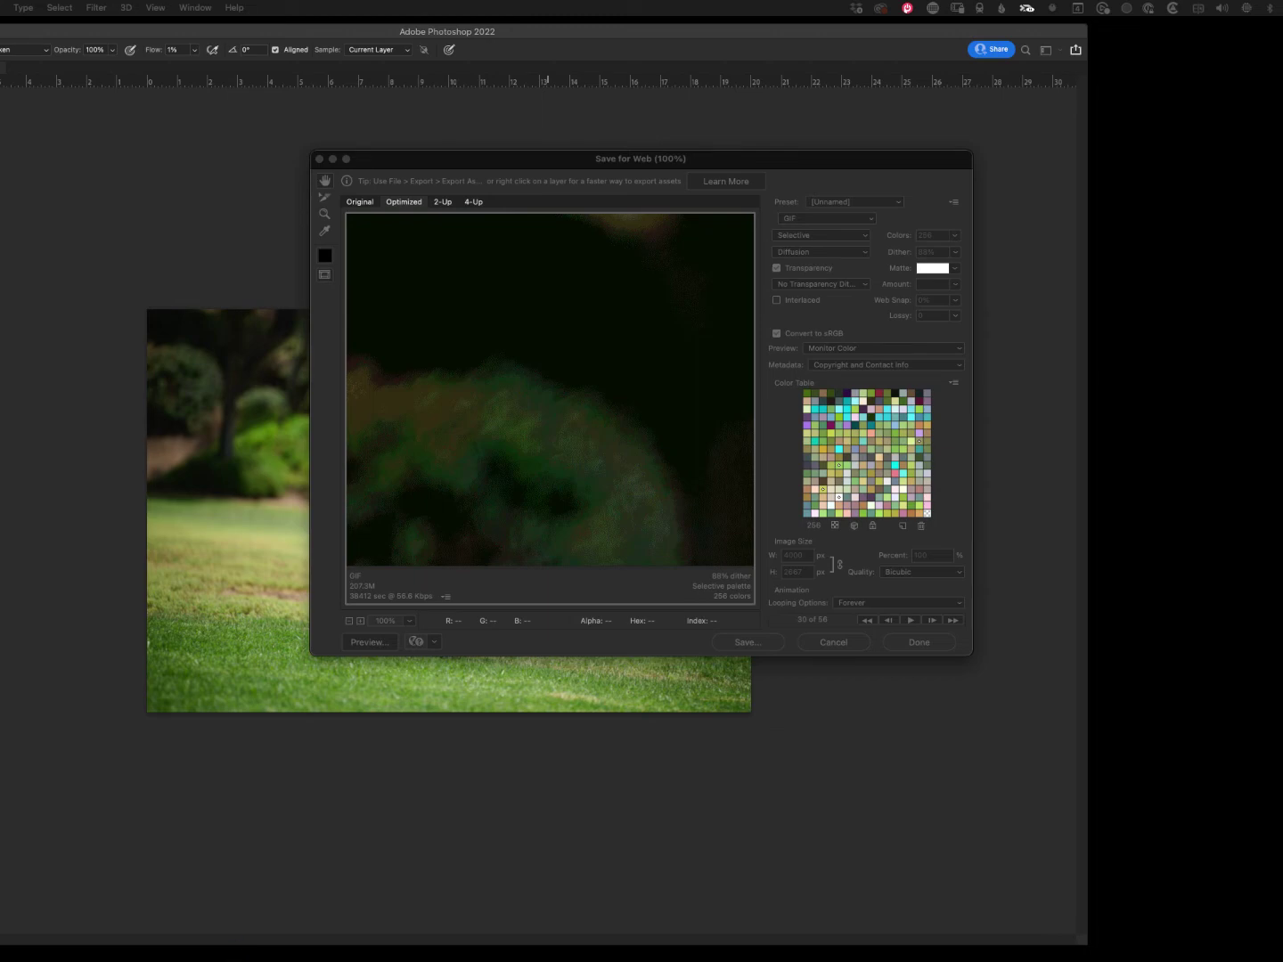
left_click_drag(832, 164, 780, 190)
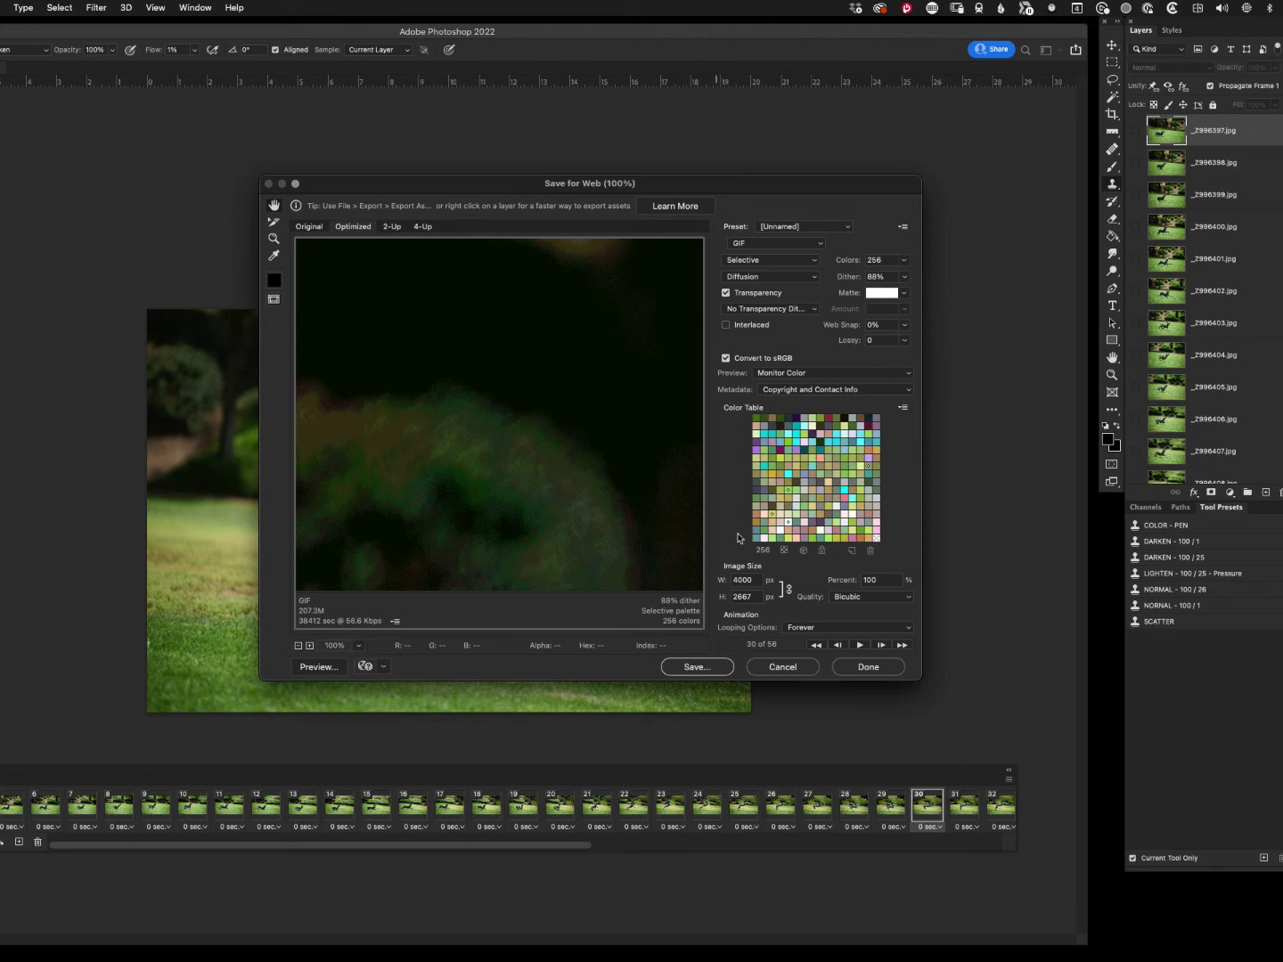
left_click_drag(754, 580, 721, 588)
type("1080")
left_click(709, 670)
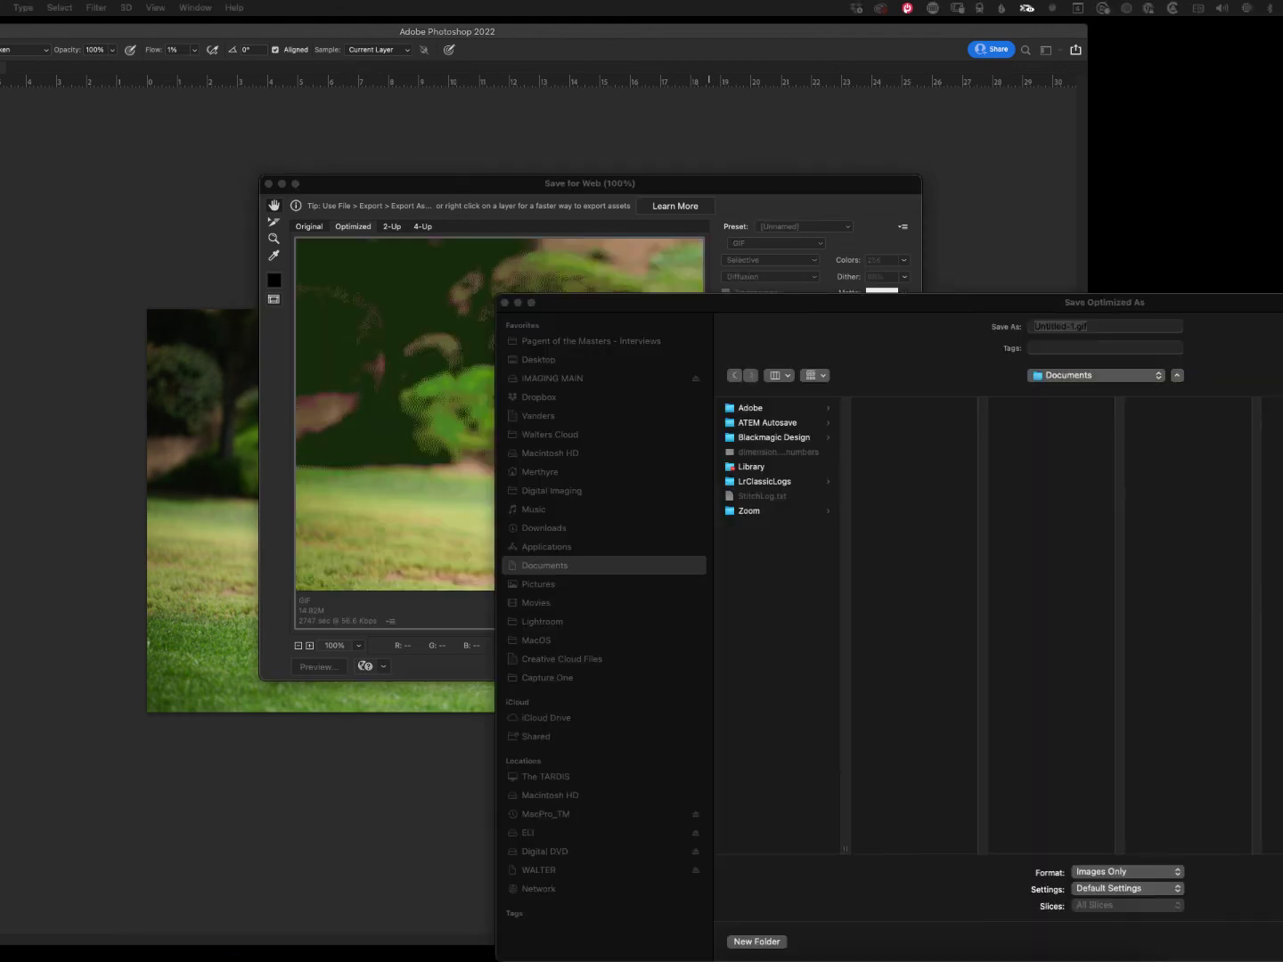
Save the optimized GIF to the Desktop as TEST.gif
left_click_drag(1088, 300, 762, 224)
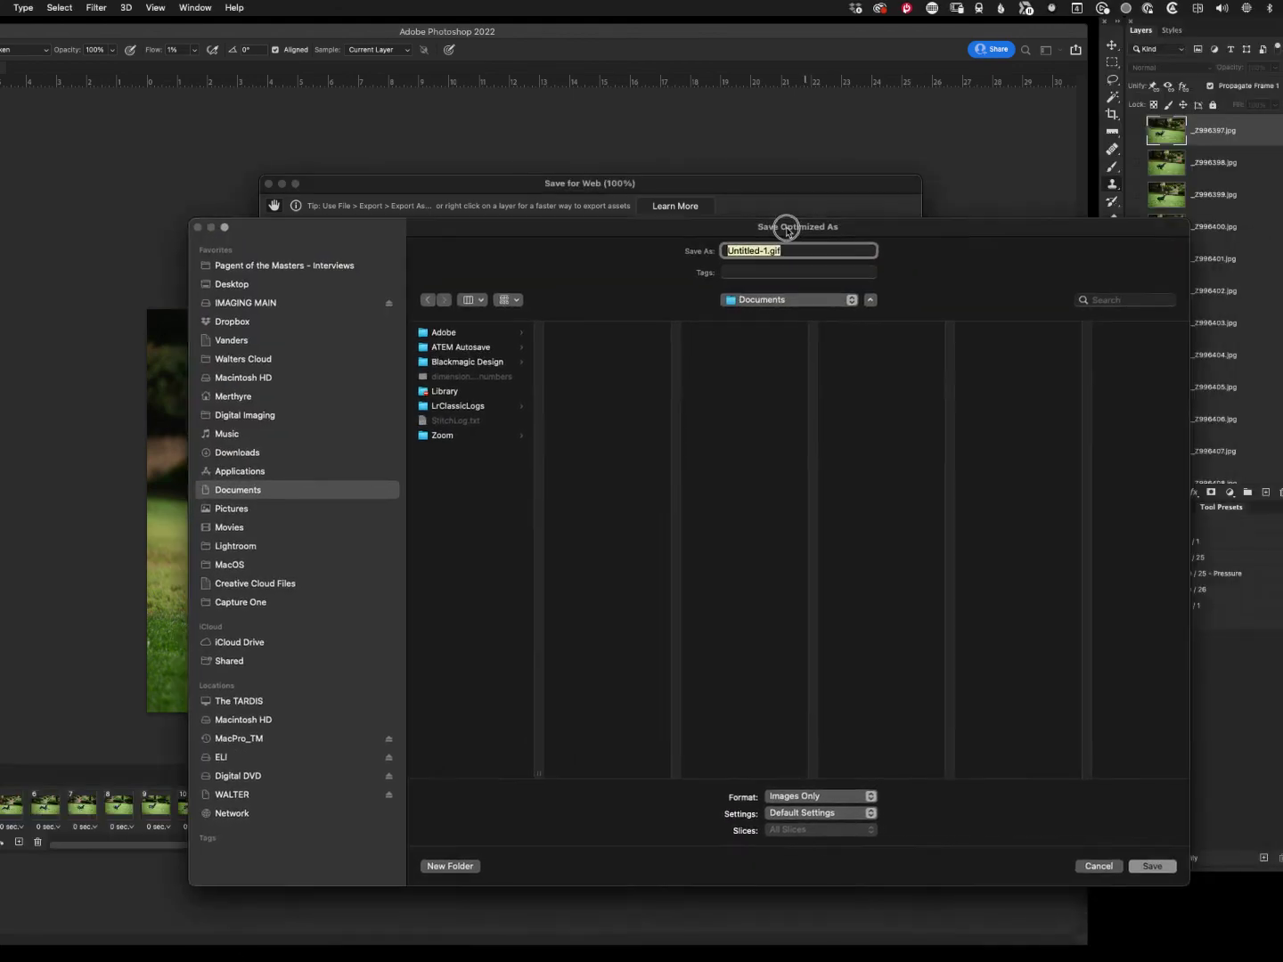
left_click(222, 281)
left_click(729, 249)
left_click(750, 248)
left_click_drag(750, 249, 680, 248)
type("E")
key("BackSpace")
type("TEST")
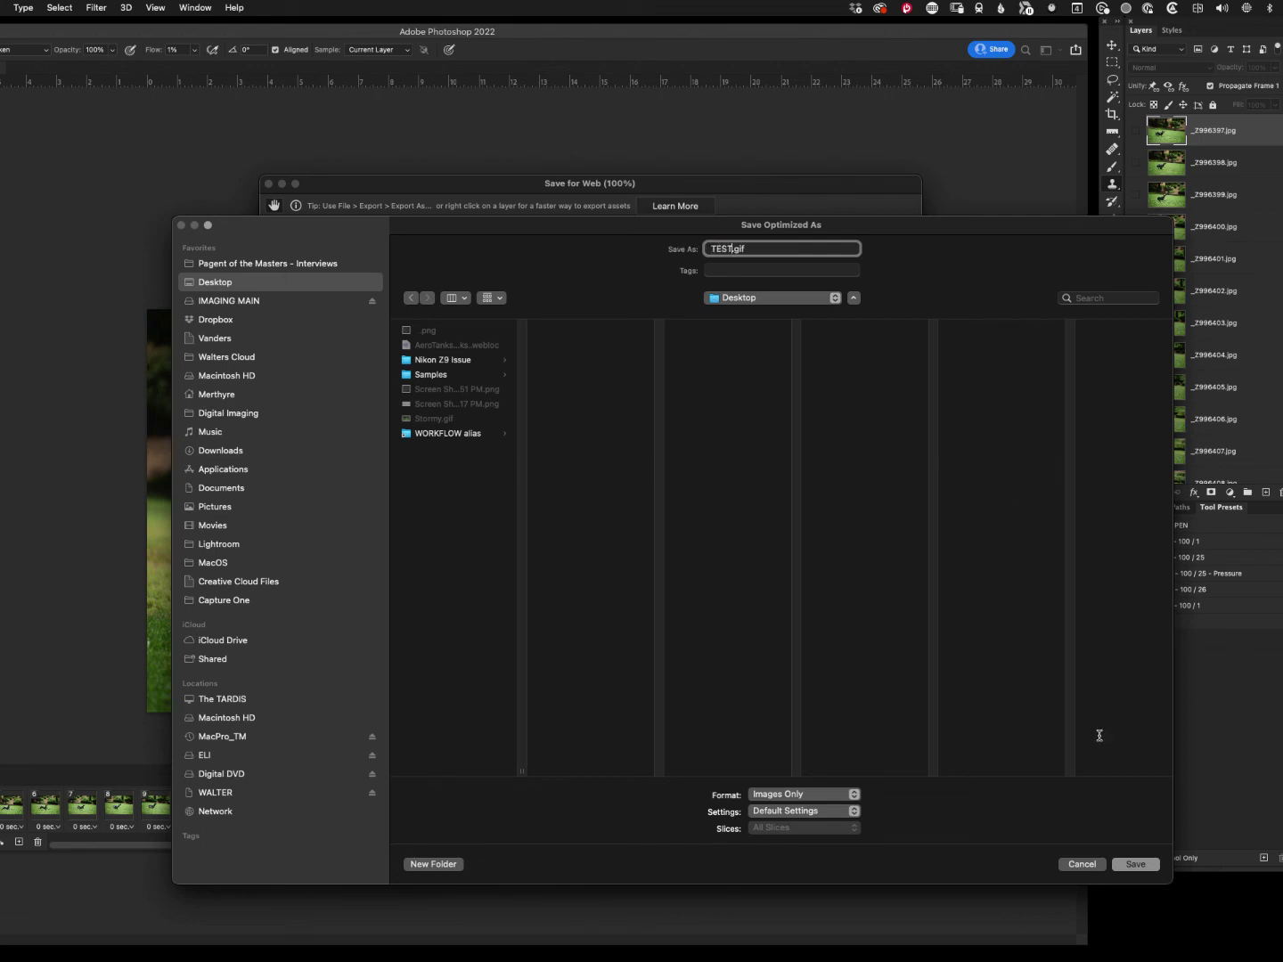
left_click(1136, 863)
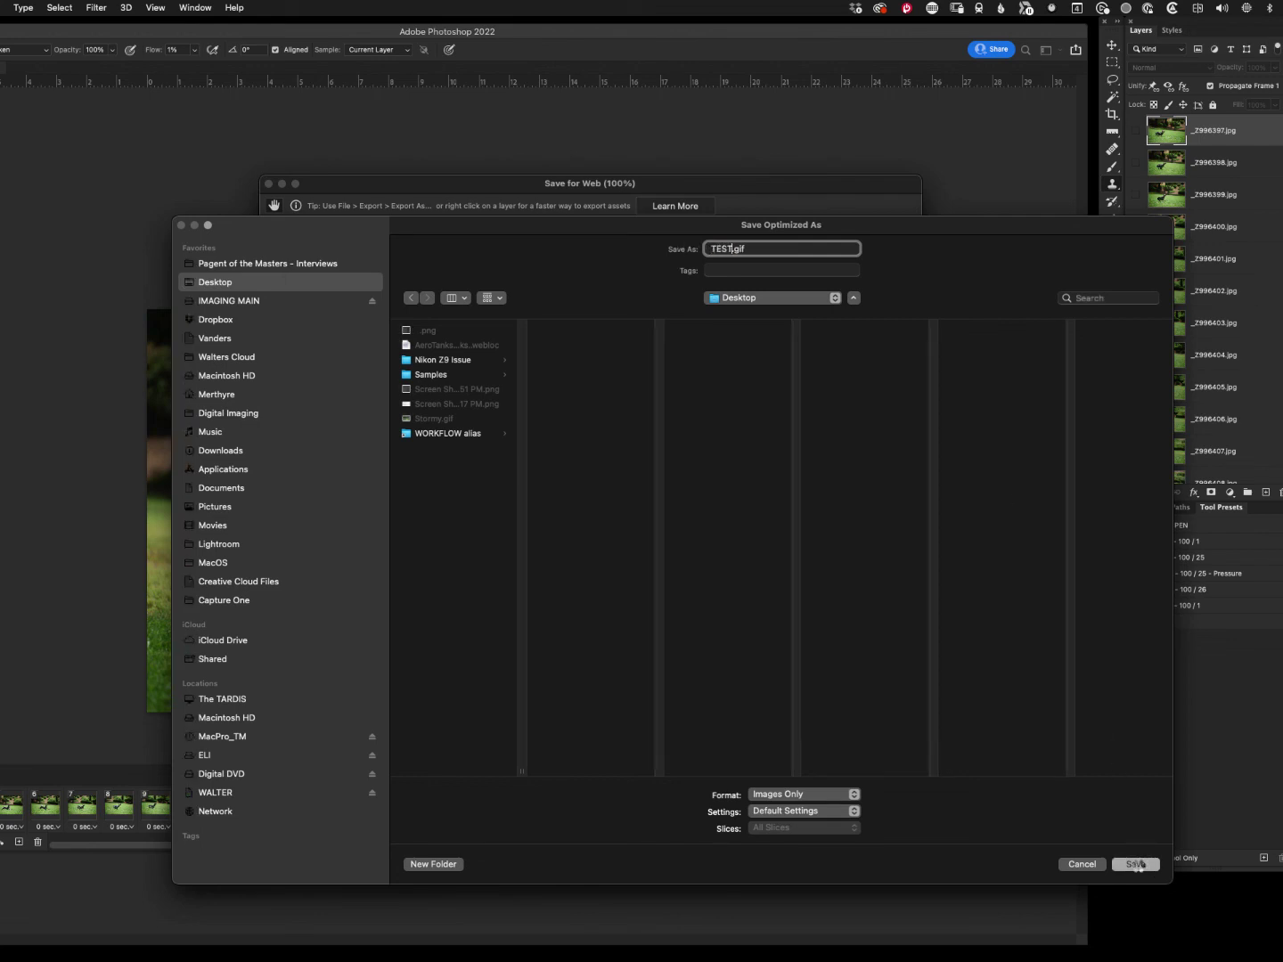